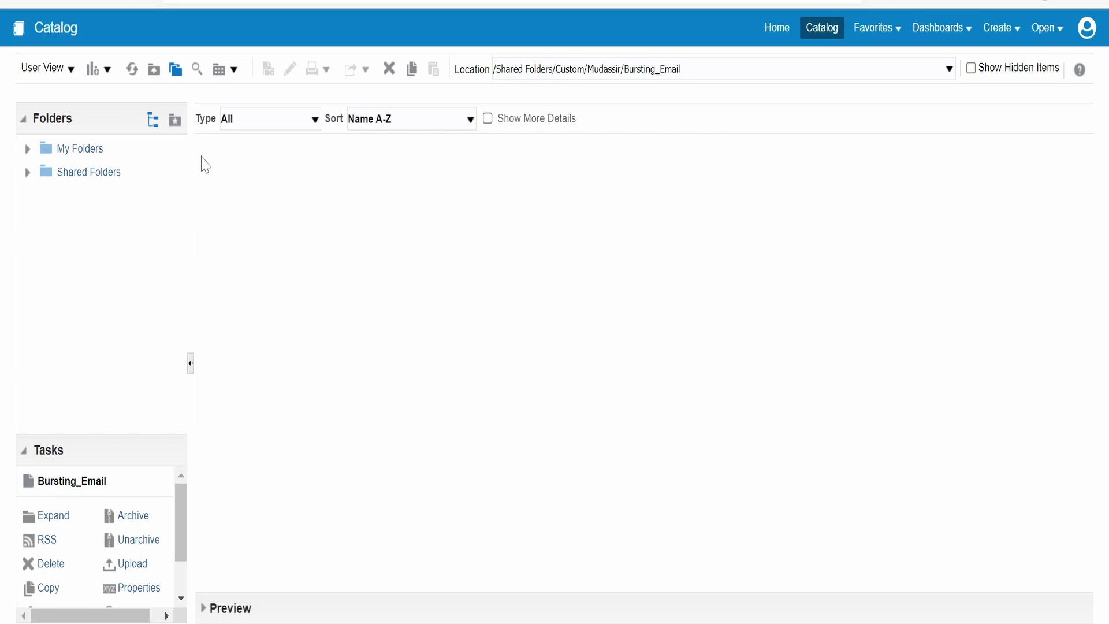
Create a new data model and start an SQL Query data set in it.
click(92, 69)
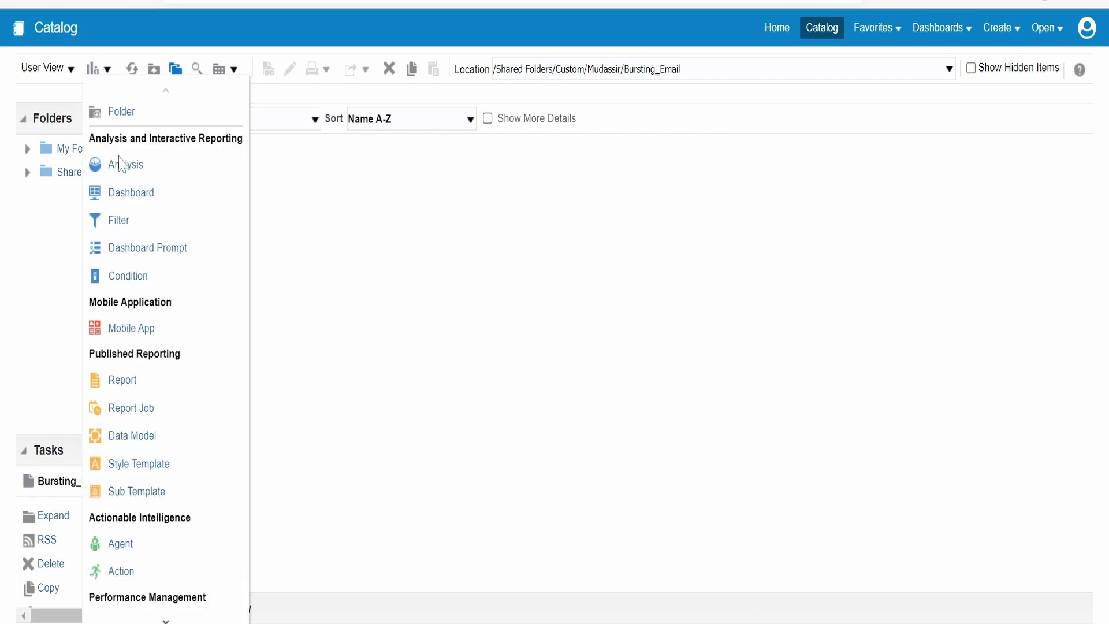
click(124, 435)
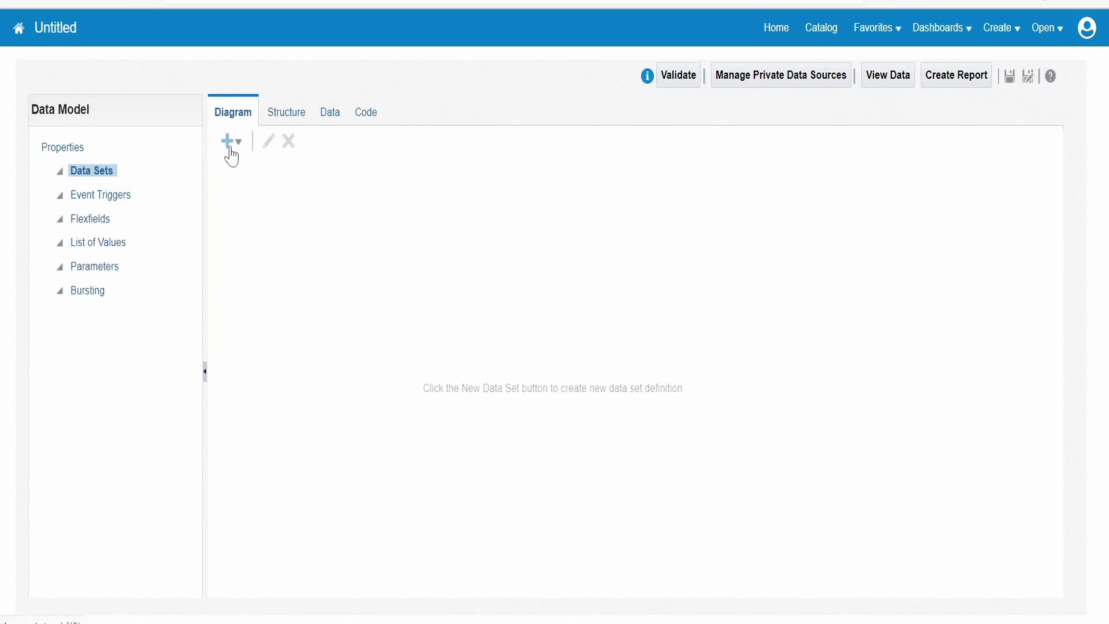
click(227, 142)
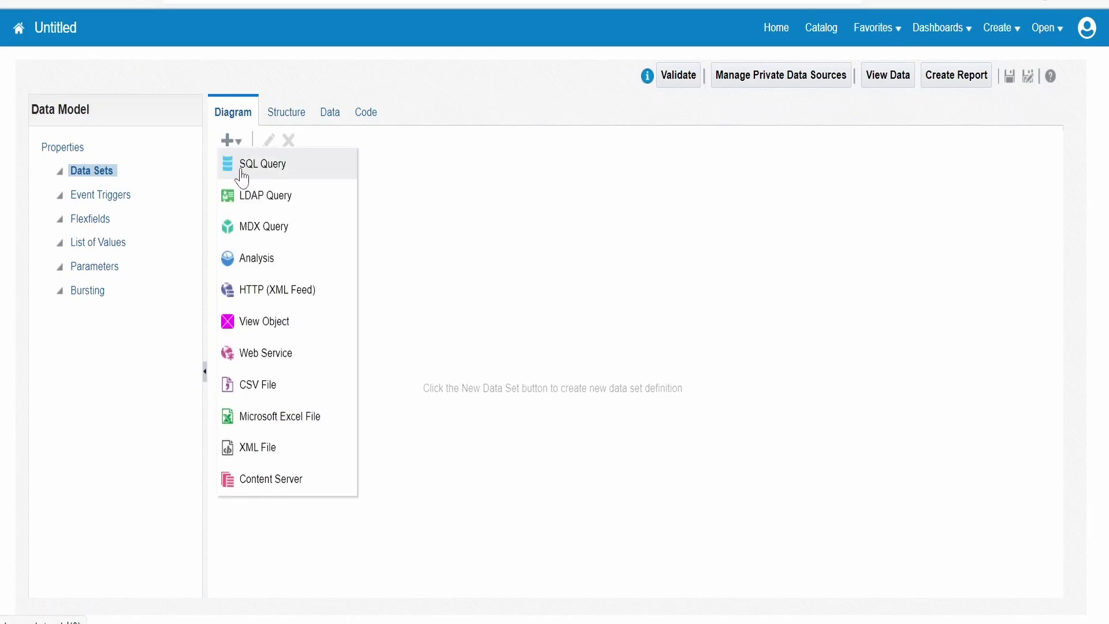
click(238, 165)
Name the data set GetSiteUSeCode and set its data source to ApplicationDB_FSCM.
click(496, 188)
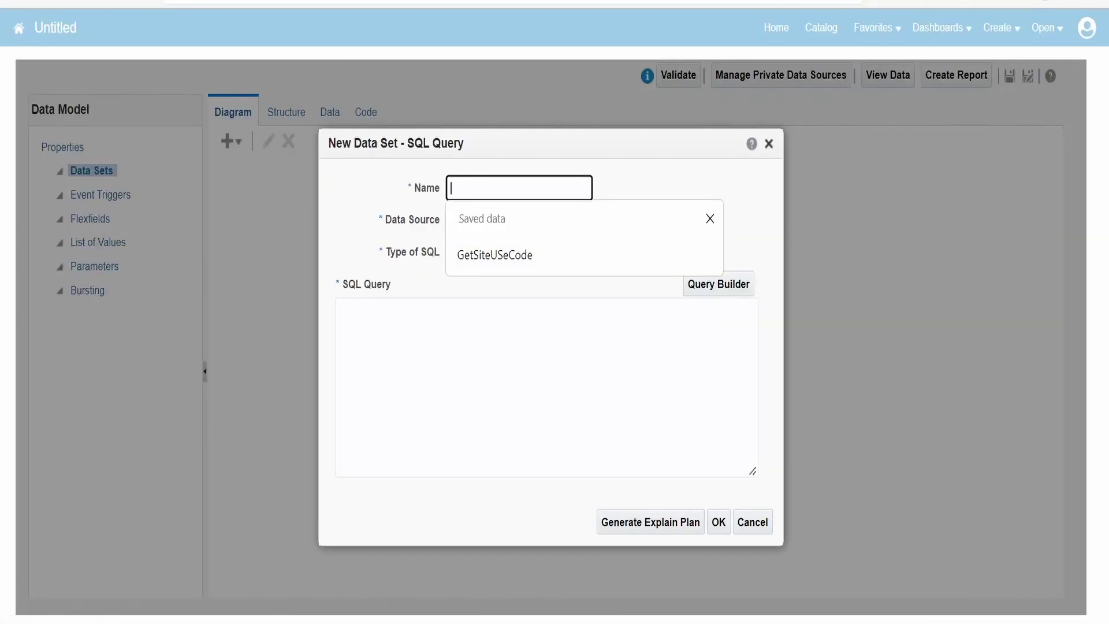
click(500, 255)
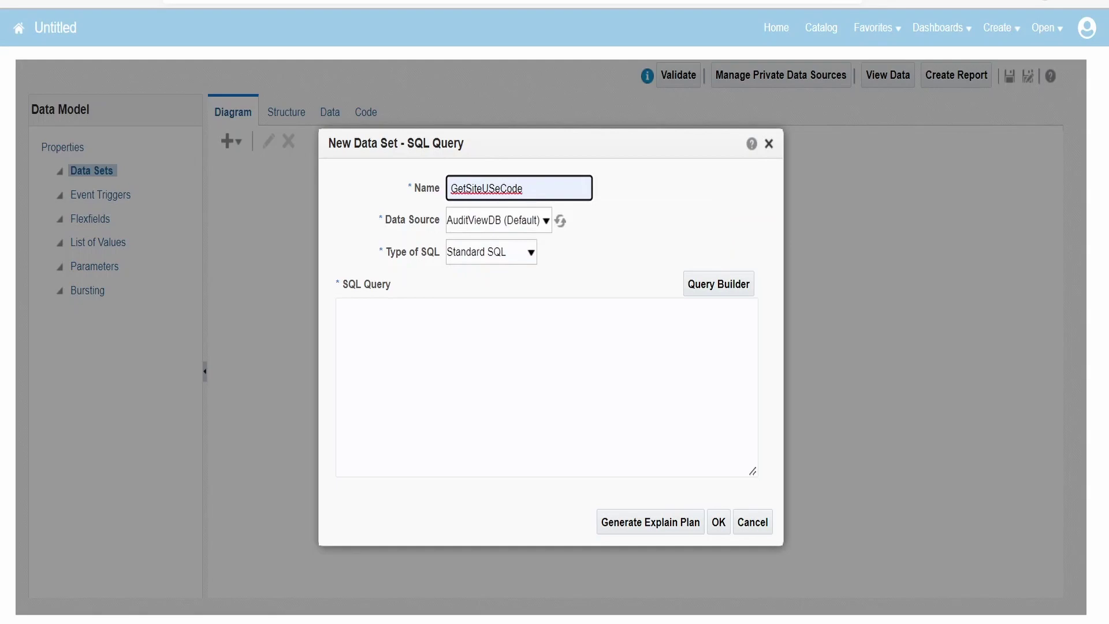
click(516, 223)
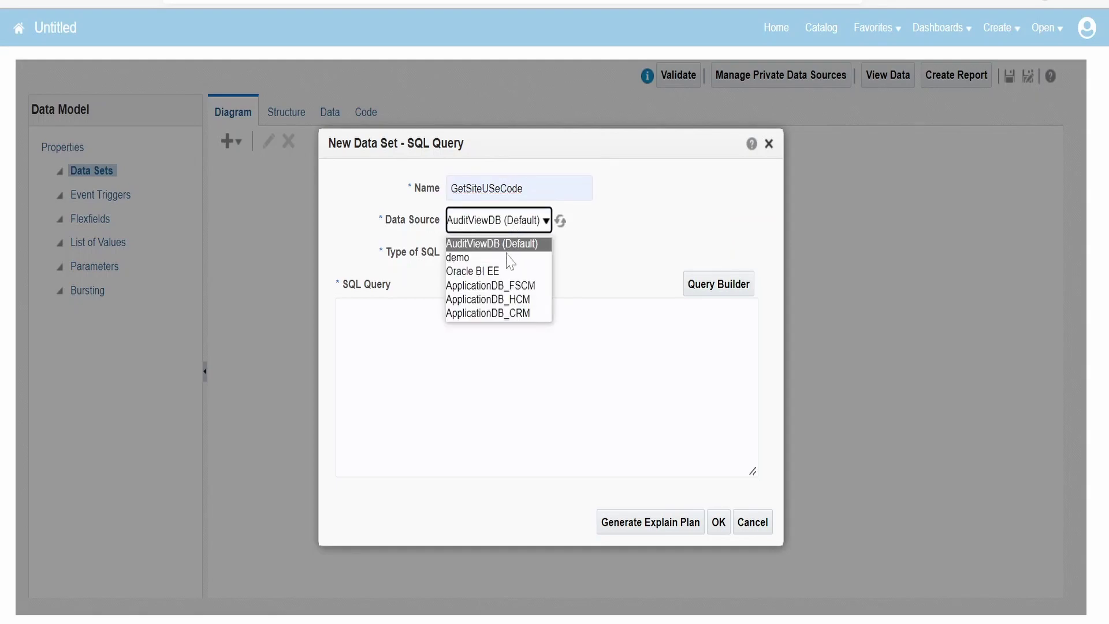
click(506, 291)
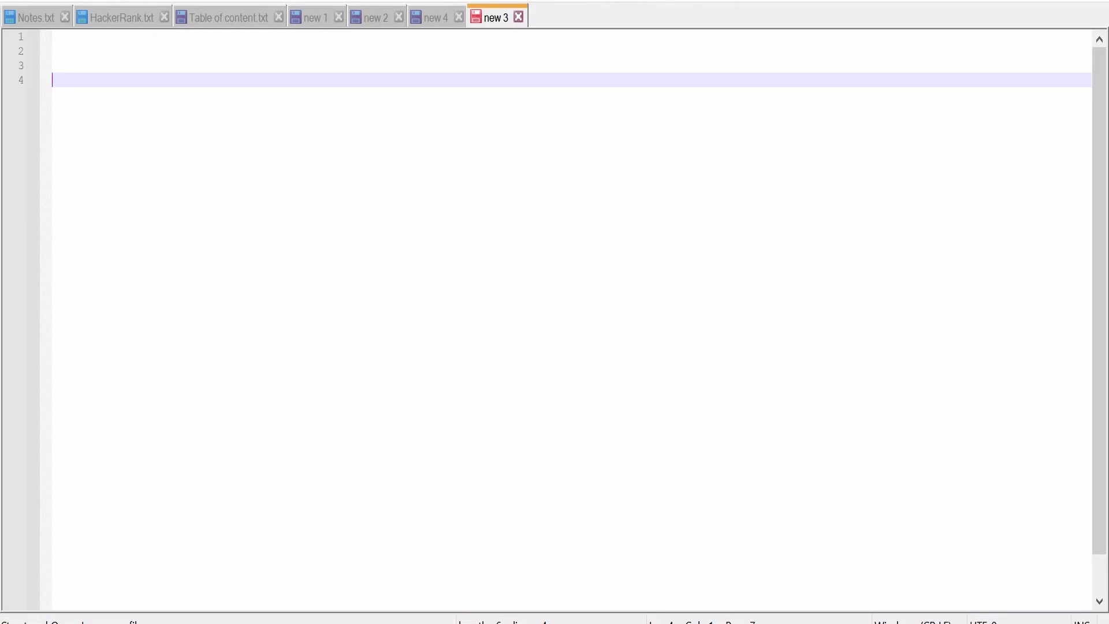
Switch to the text editor and write a SELECT query skeleton that reads from HZ_CUST_SITE_USES_ALL.
text(SELECT)
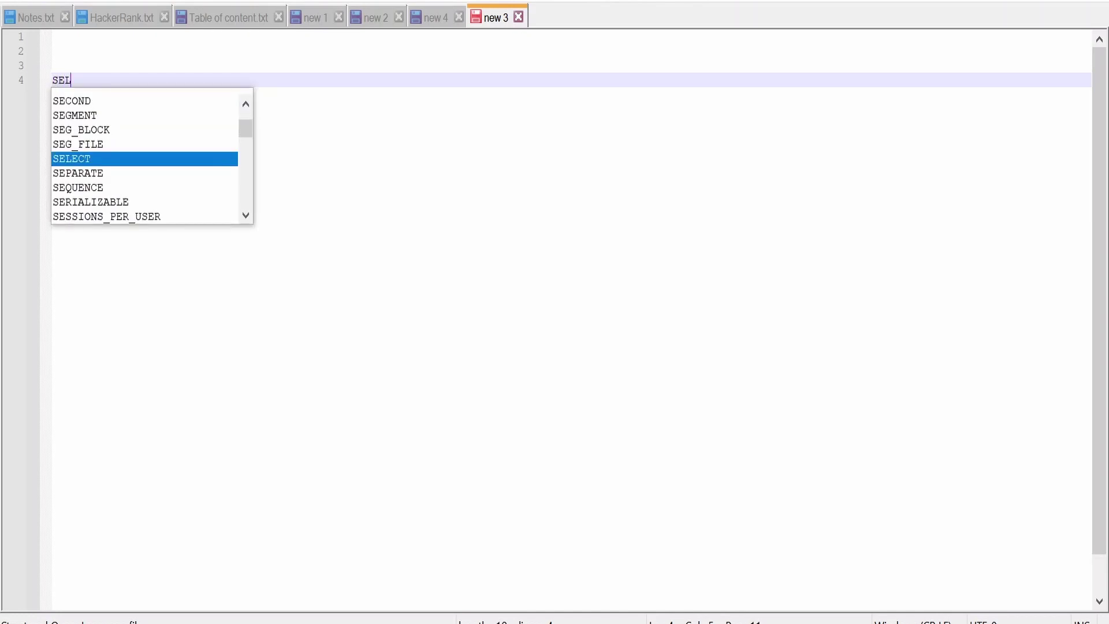
key(Return)
key(Return)
text(FROM)
key(Return)
text(HZ_CUST_SITE_USES_ALL)
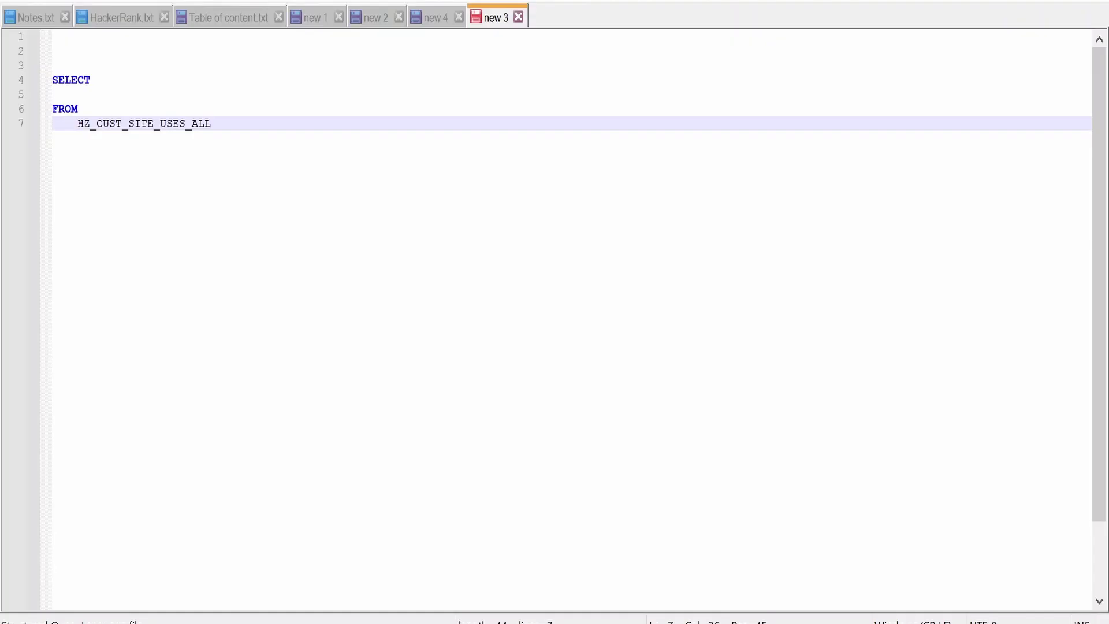
Add the columns SITE_USE_ID and PRIMARY_FLAG to the query's SELECT list.
click(90, 80)
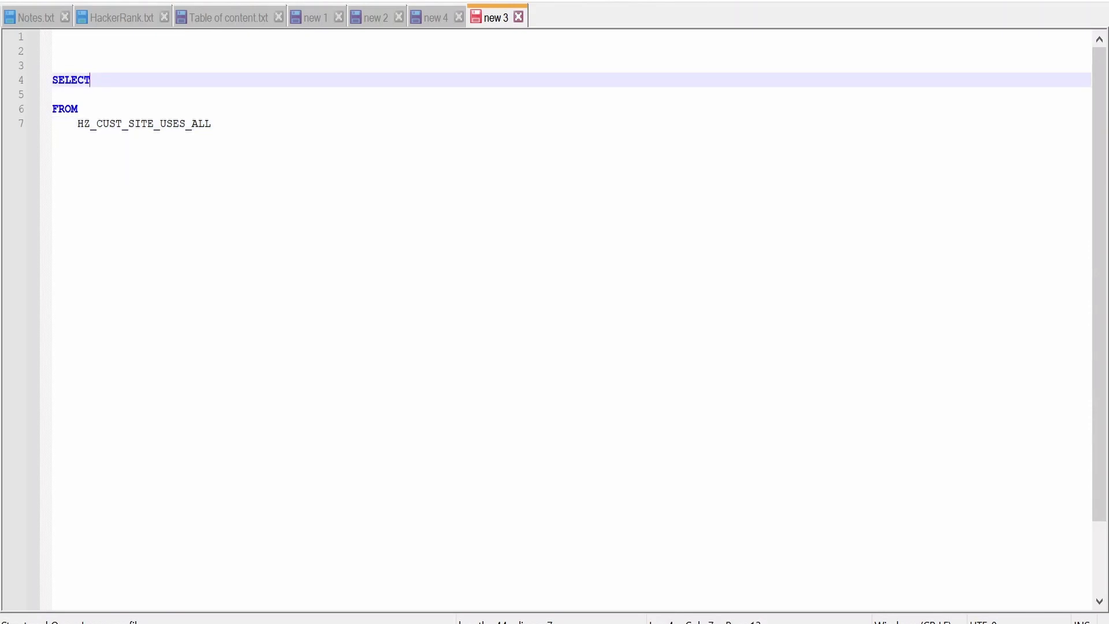
key(Down)
key(Tab)
text(SITE)
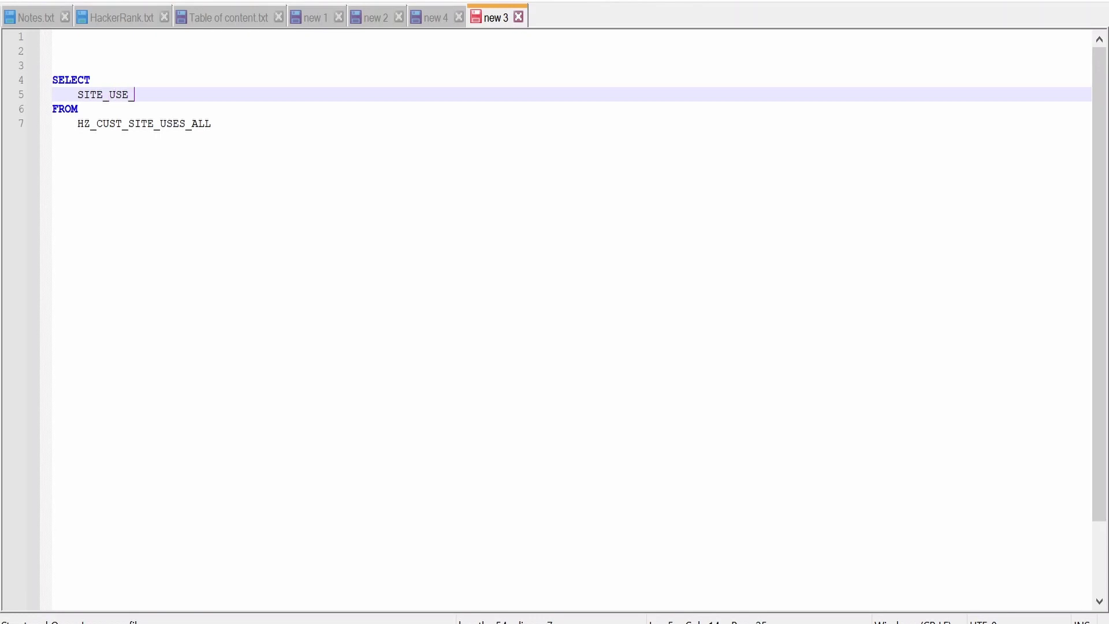
text(_USE_ID,)
key(Return)
text(PR)
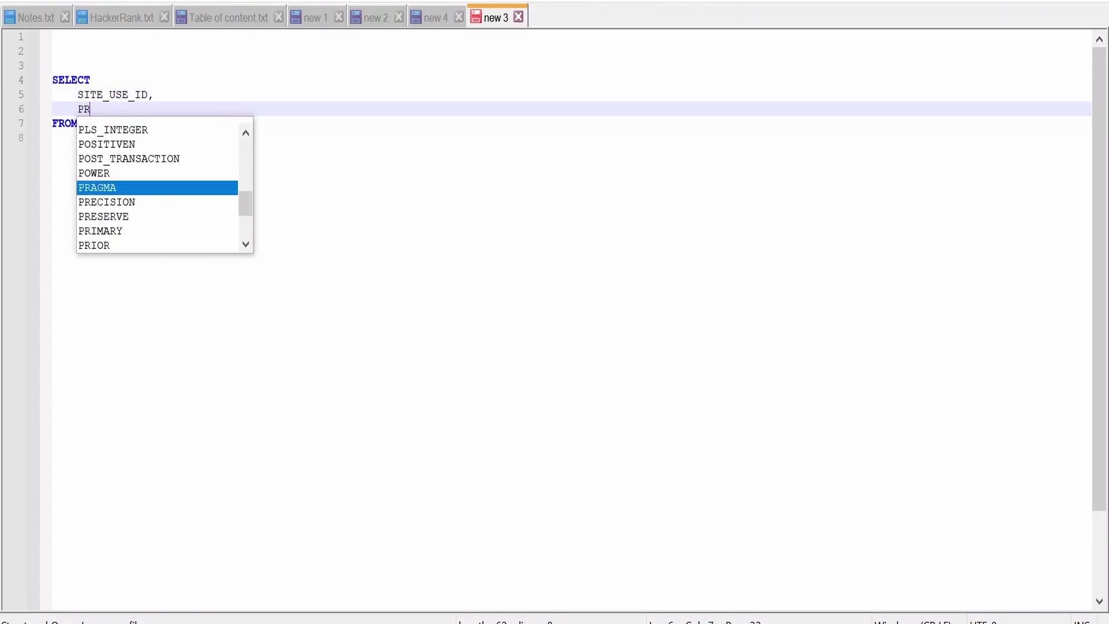
text(IMARY_)
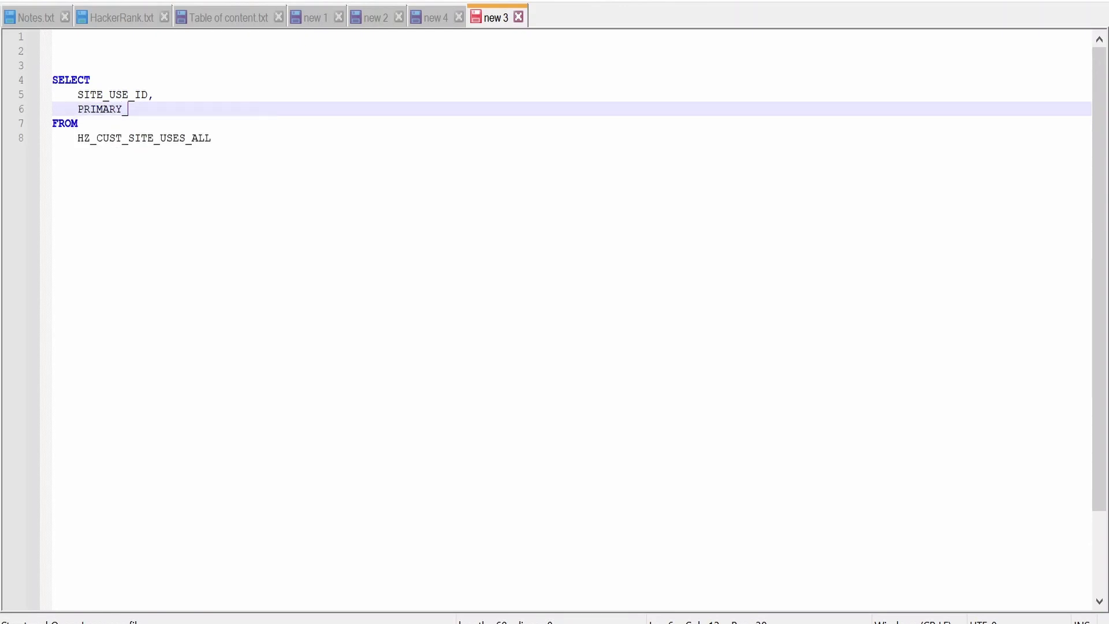
text(FLAG,)
Add the columns STATUS and SITE_USE_CODE at the end of the SELECT list.
key(Return)
text(STA)
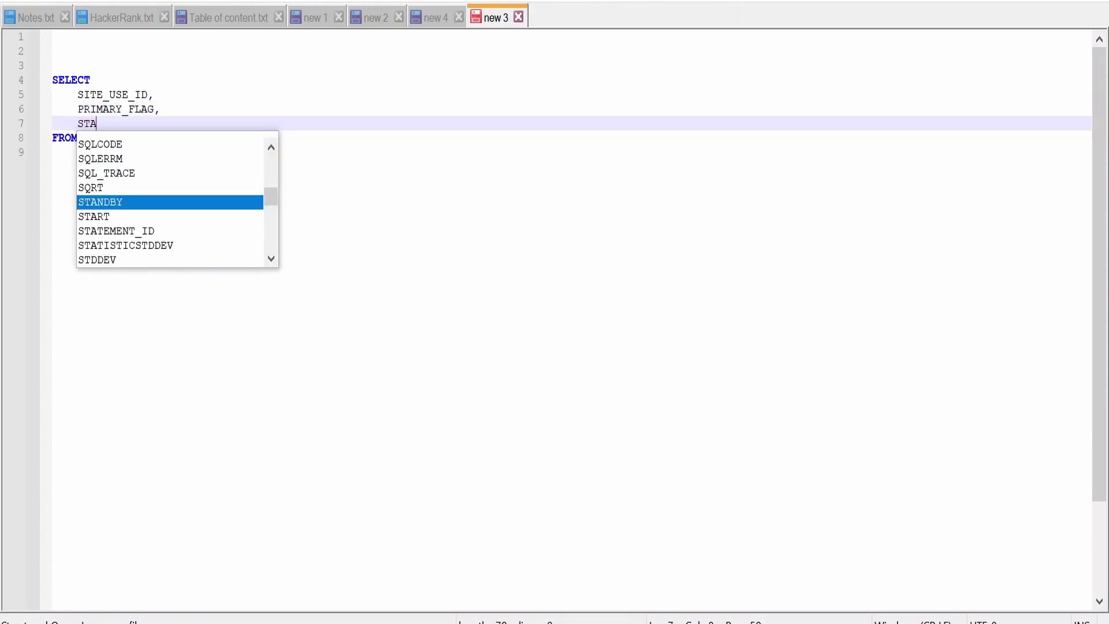
text(TUS,)
key(Return)
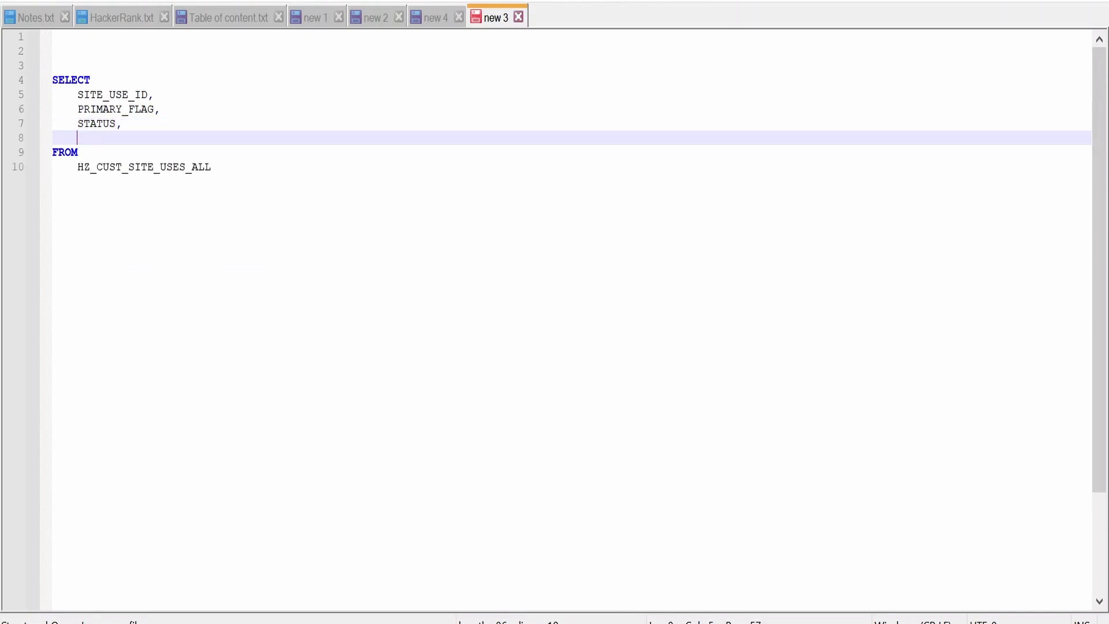
text(SITE)
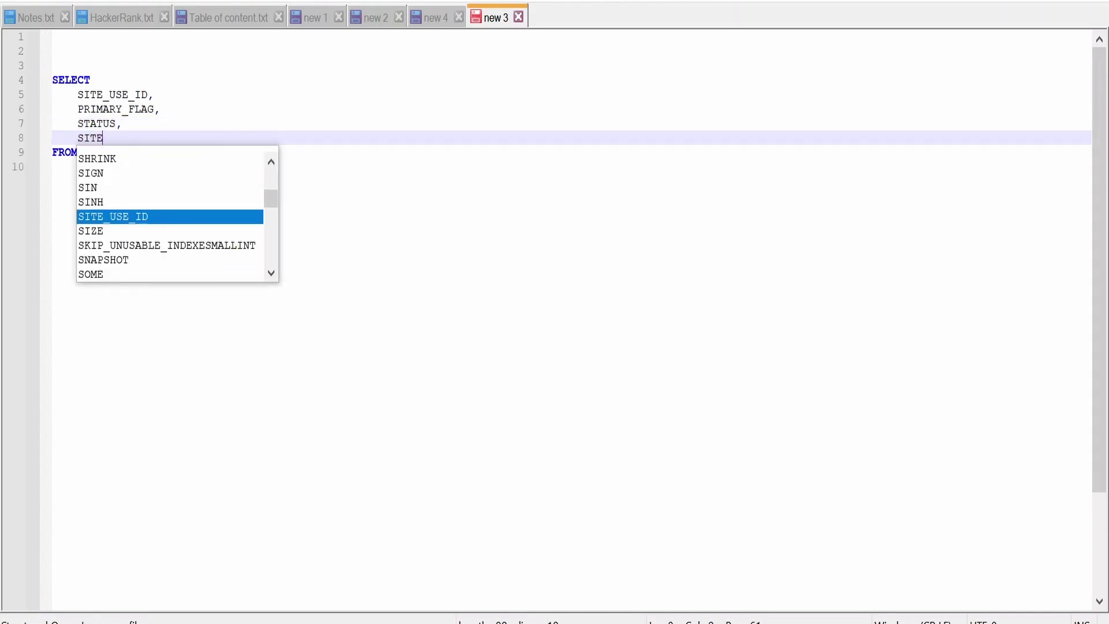
text(_USE_CODE)
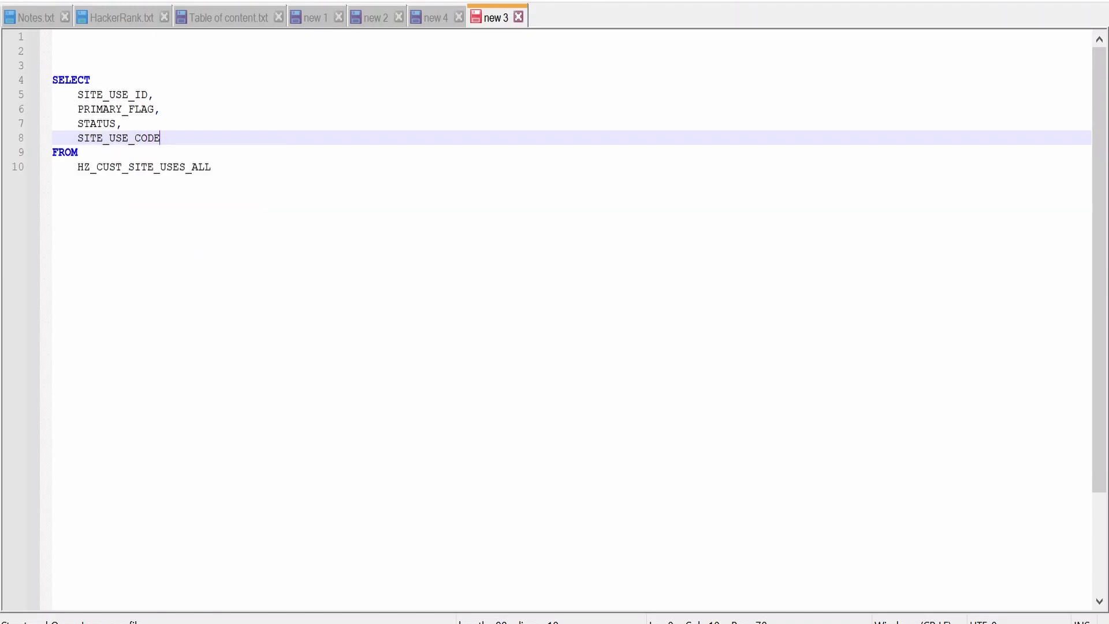
Copy the whole query into the SQL Query of the new data set in the data model and create the data set.
key(ctrl+End)
key(Return)
drag(214, 167, 3, 88)
key(ctrl+c)
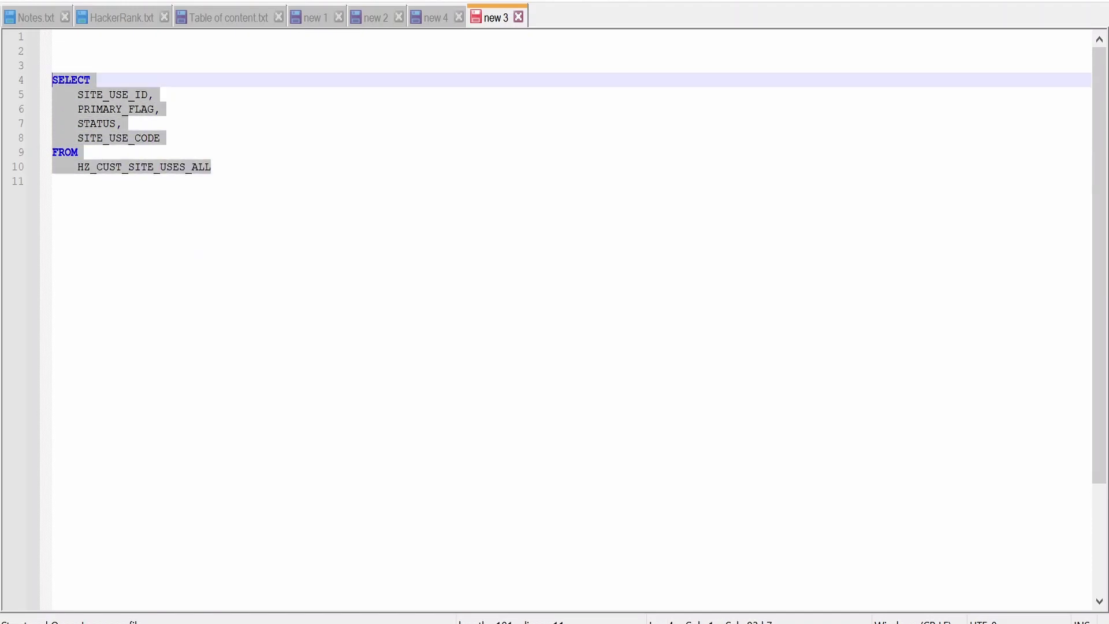
key(alt+Tab)
click(404, 346)
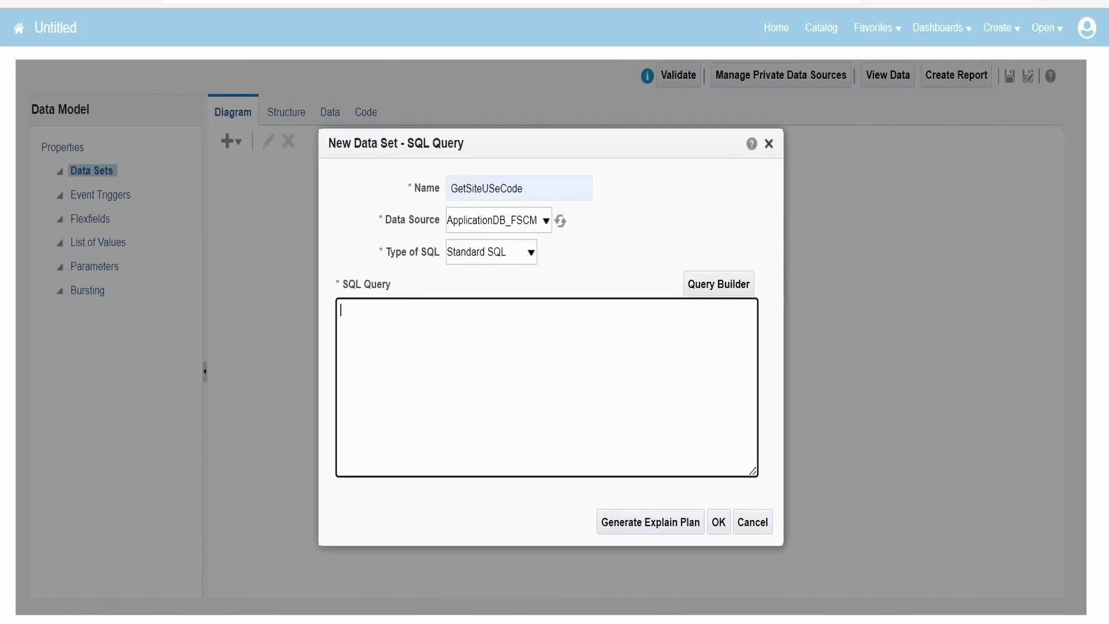
key(ctrl+v)
click(691, 522)
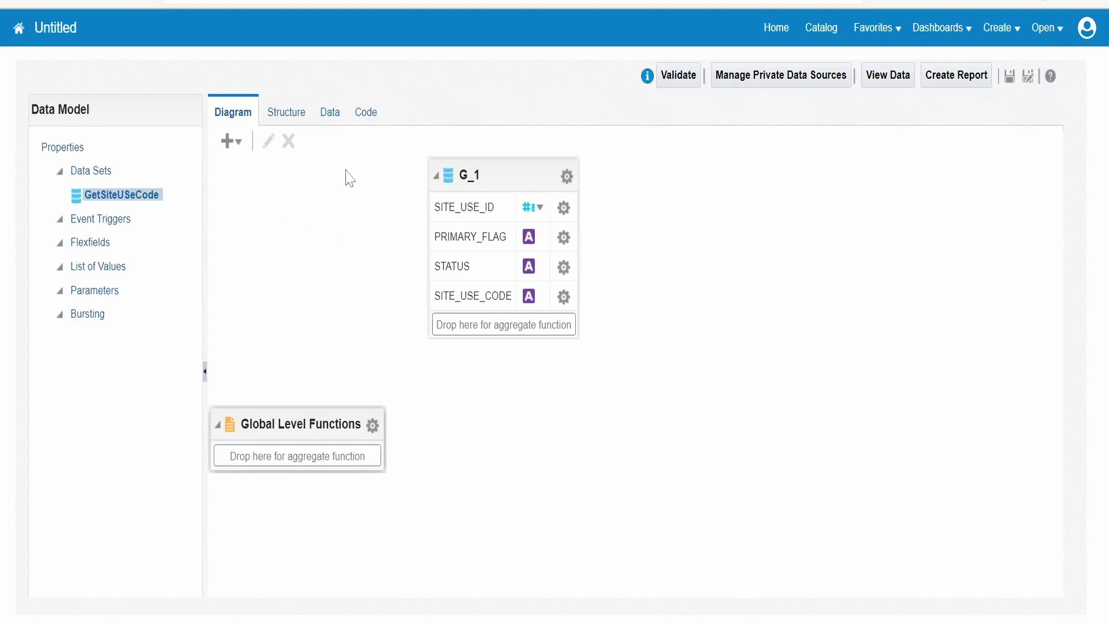
Run the GetSiteUSeCode data set and show its data in table view.
click(330, 119)
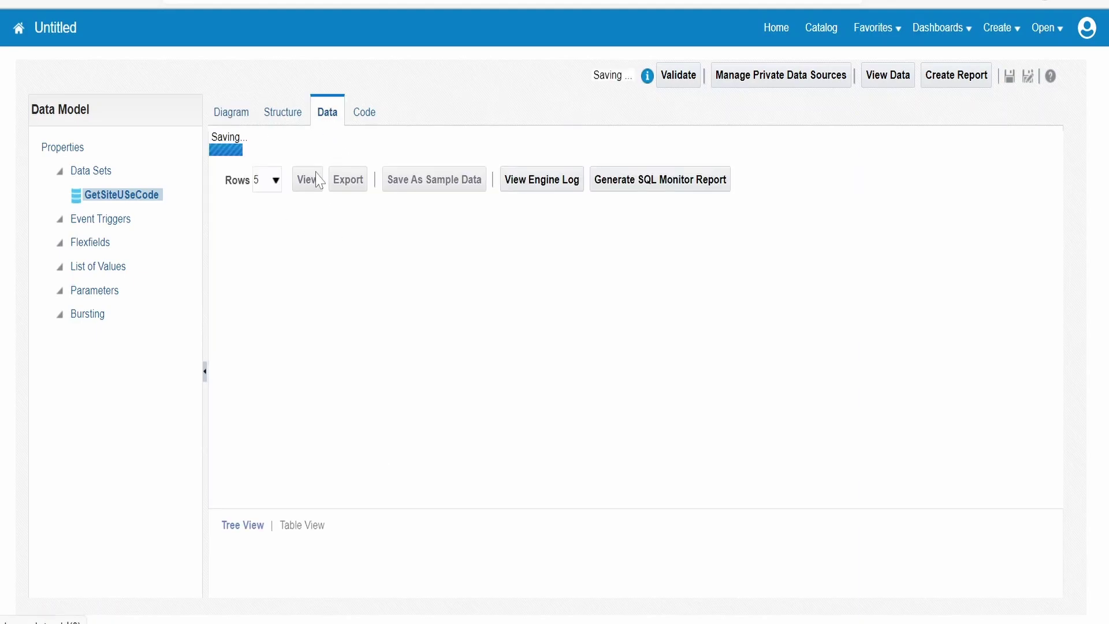
click(308, 154)
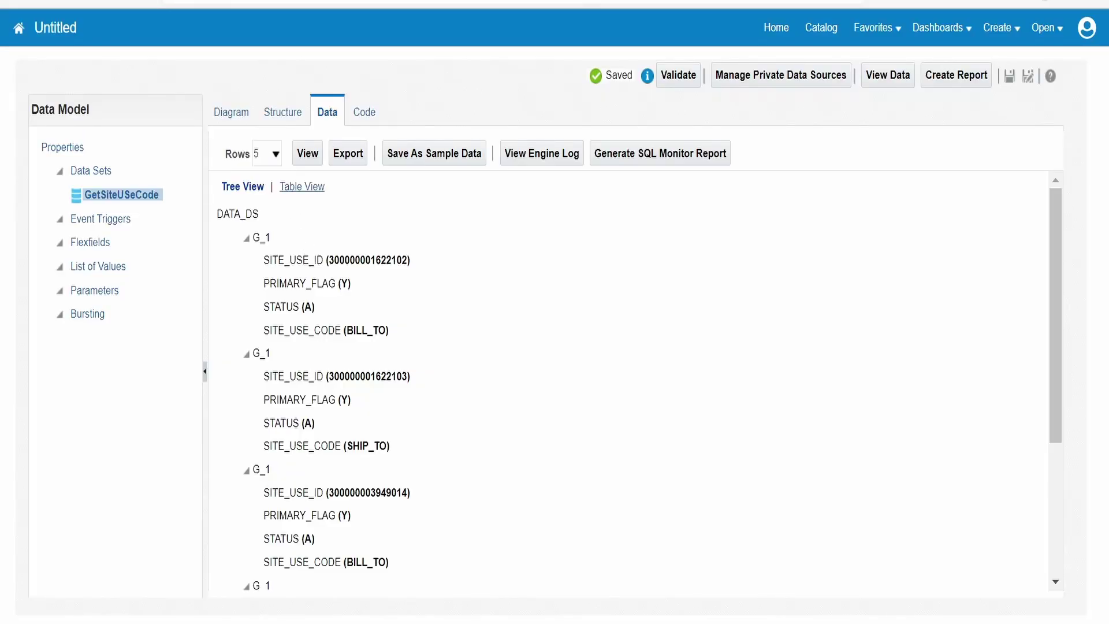
click(302, 187)
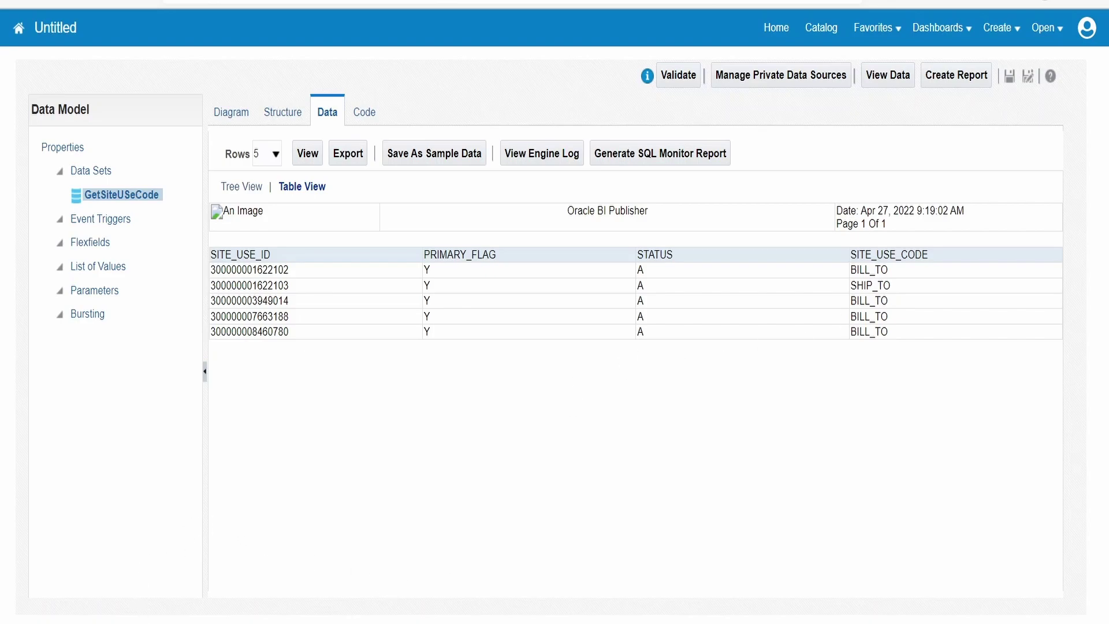
Back in the text editor, add a WHERE clause with the condition 1=1 below the table name.
key(alt+Tab)
click(211, 167)
key(Return)
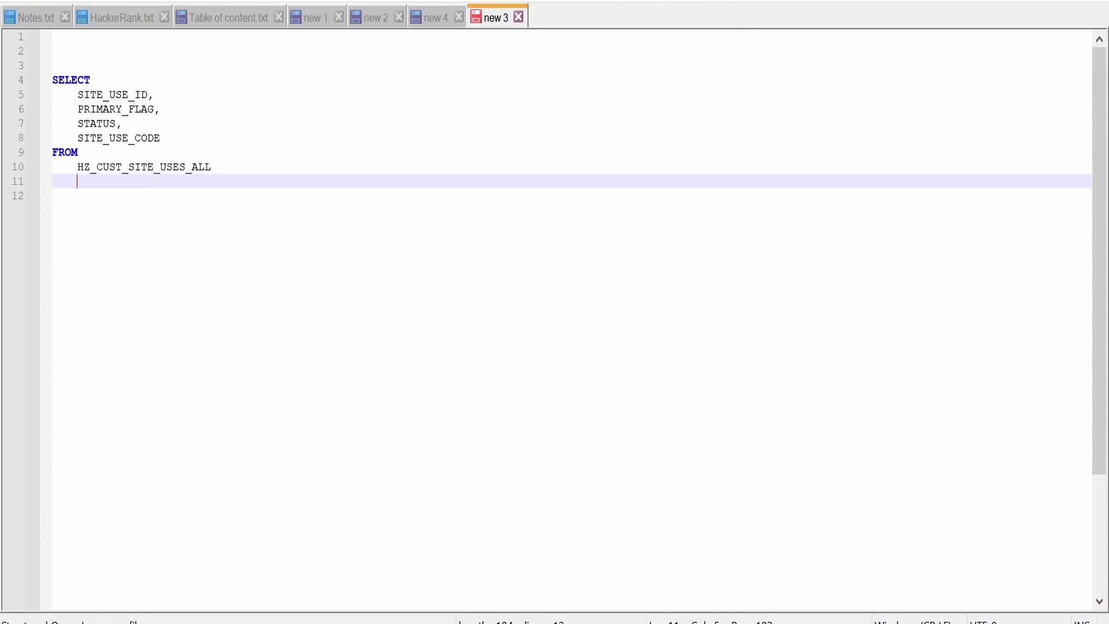
text(WHERE)
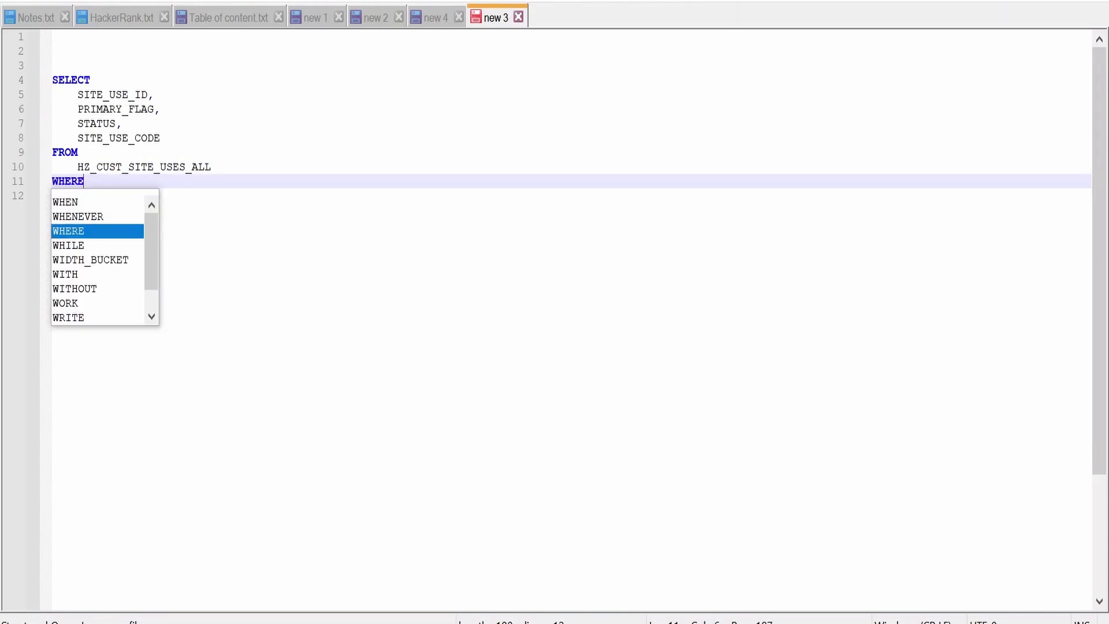
key(Return)
key(Return)
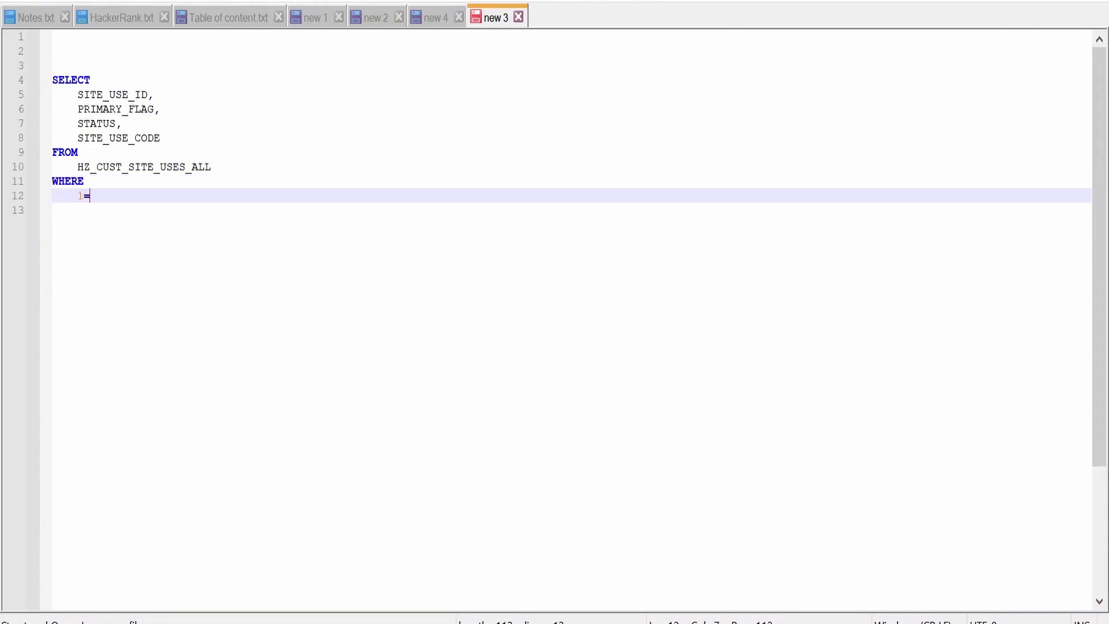
text(1=1)
Add the condition AND SITE_USE_CODE = :p_site_use_code to the WHERE clause.
key(Return)
text(AND)
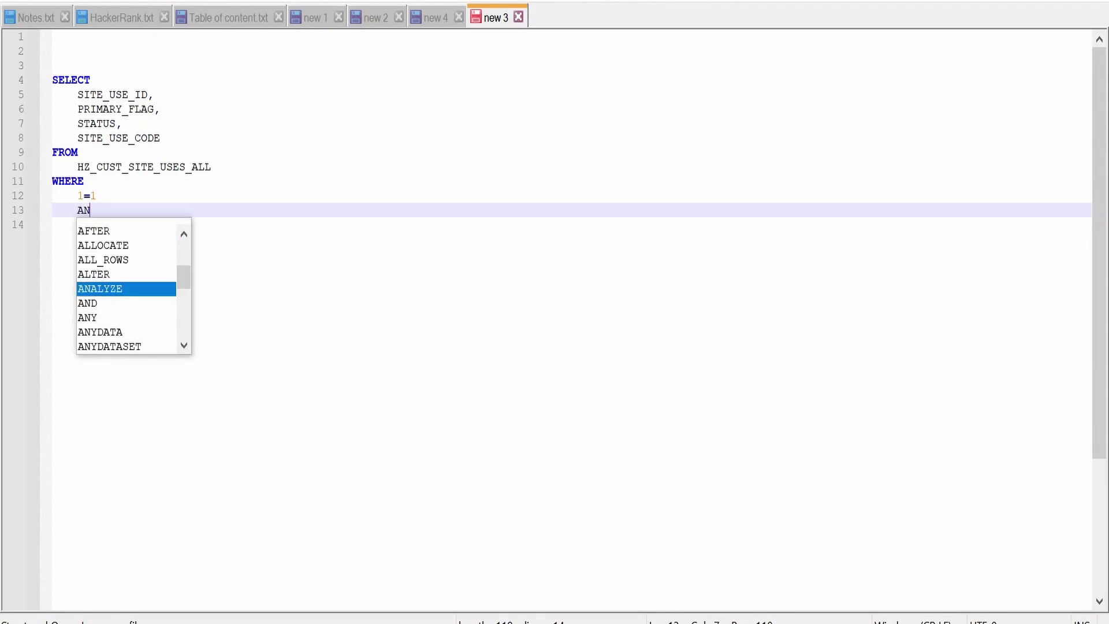
double_click(118, 138)
key(ctrl+c)
click(103, 209)
key(ctrl+v)
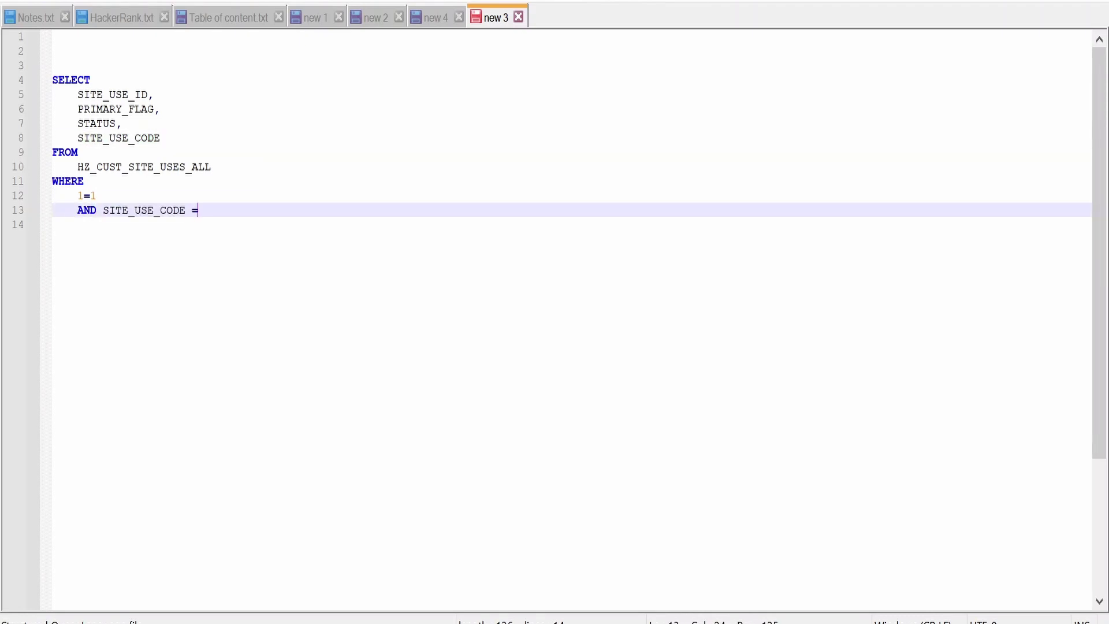
text(= :p_)
Replace the GetSiteUSeCode data set's SQL in the data model with the complete revised query from the text editor.
key(shift+Up)
key(shift+Up)
key(shift+Up)
key(shift+Up)
key(shift+Up)
key(shift+Up)
key(shift+Up)
key(shift+Up)
key(shift+Up)
key(shift+Home)
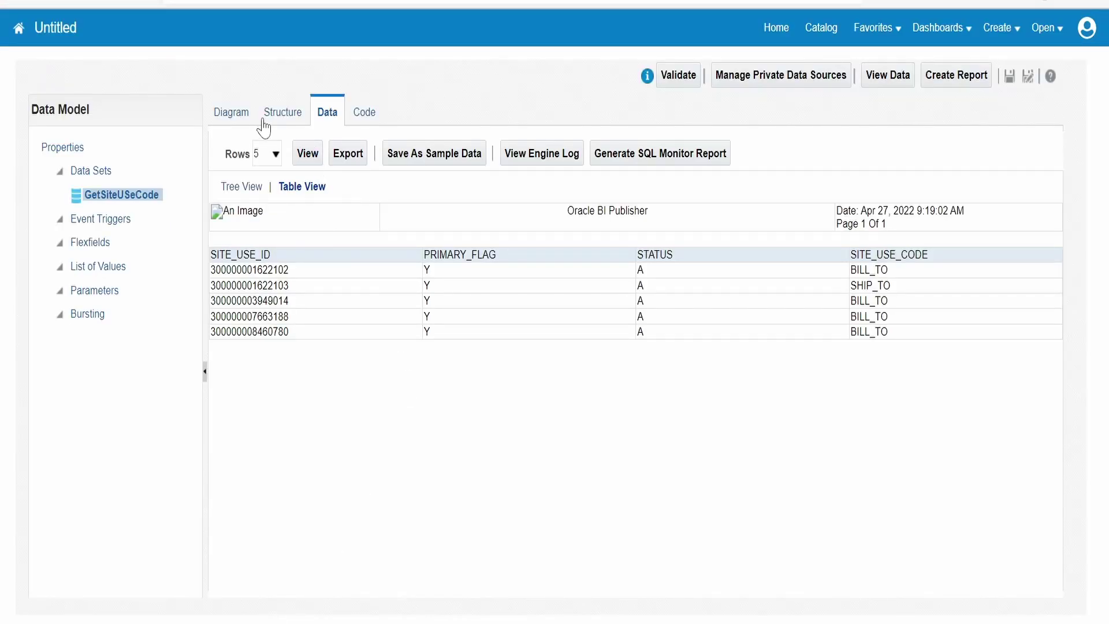
click(234, 113)
click(118, 195)
click(267, 140)
click(448, 378)
key(ctrl+a)
key(ctrl+v)
click(719, 522)
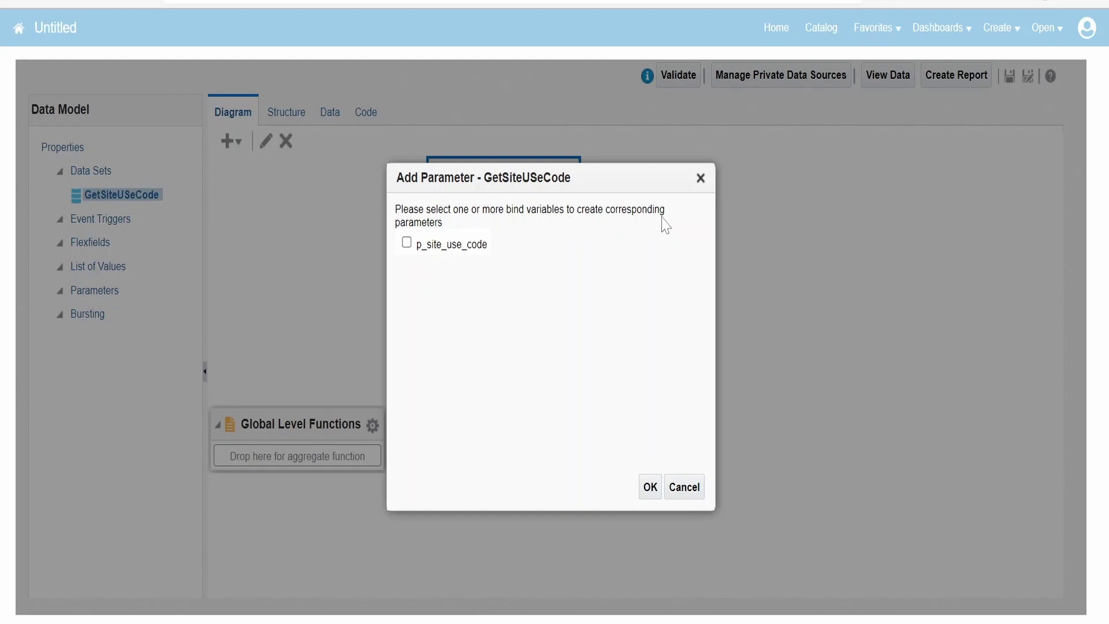
Create a parameter from the p_site_use_code bind variable and open the data model's Parameters list.
click(407, 243)
click(650, 487)
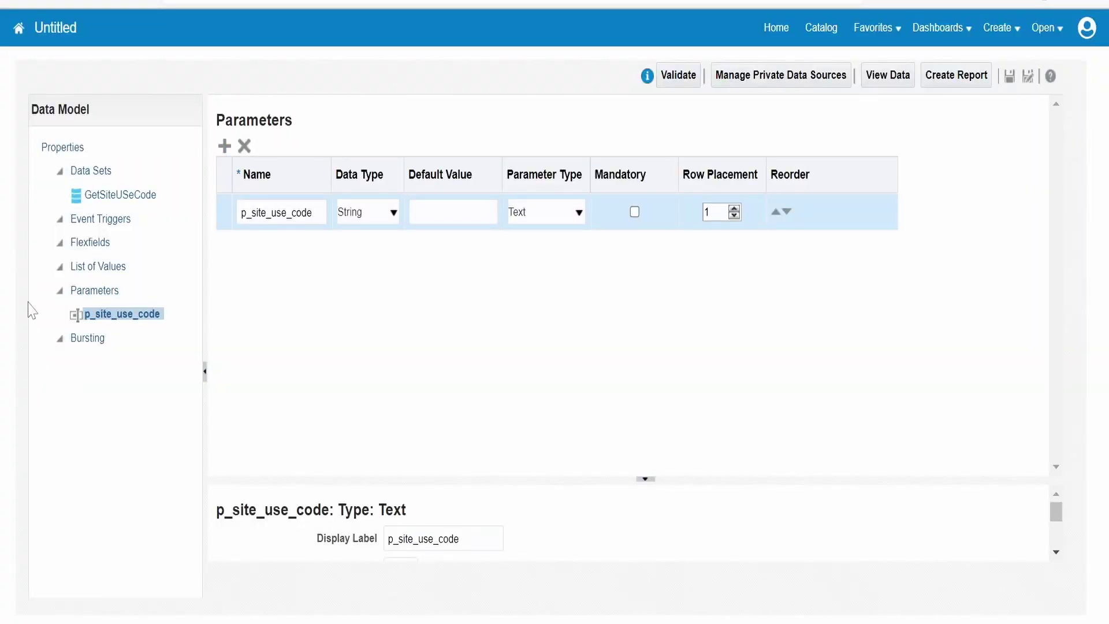
key(Up)
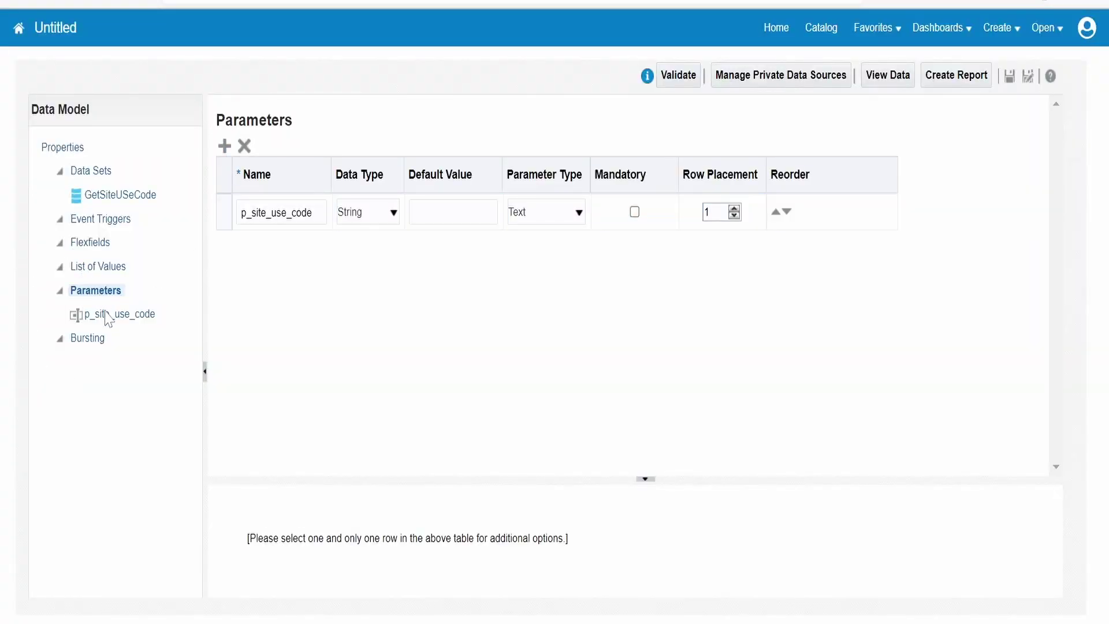
Try to add a second parameter manually with the name p_site_use_code.
click(225, 146)
double_click(282, 222)
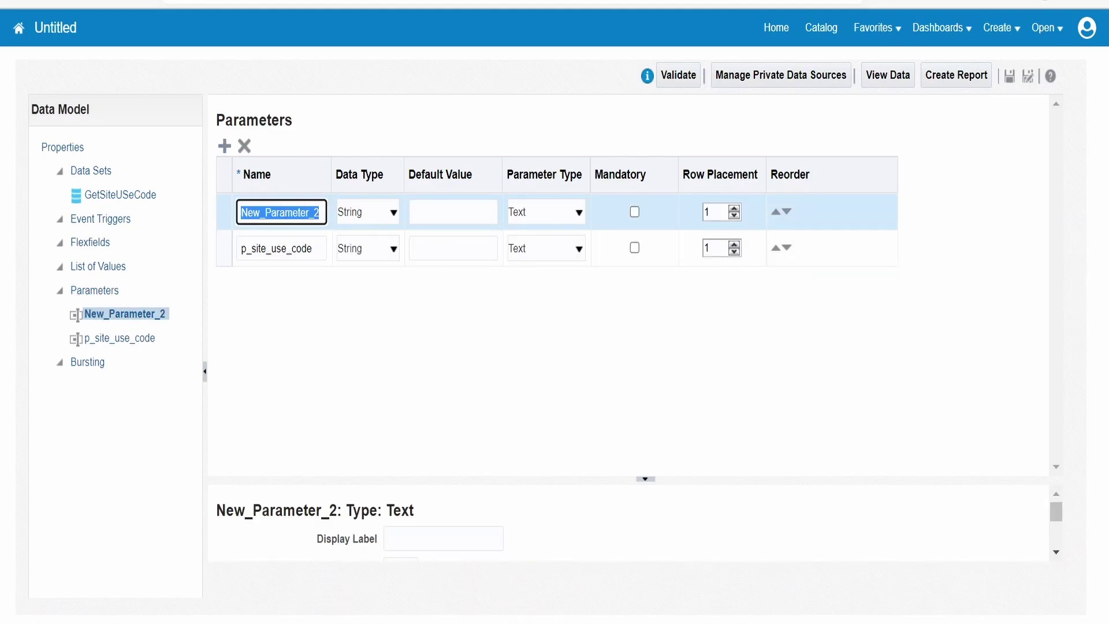
text(p_site_use_code)
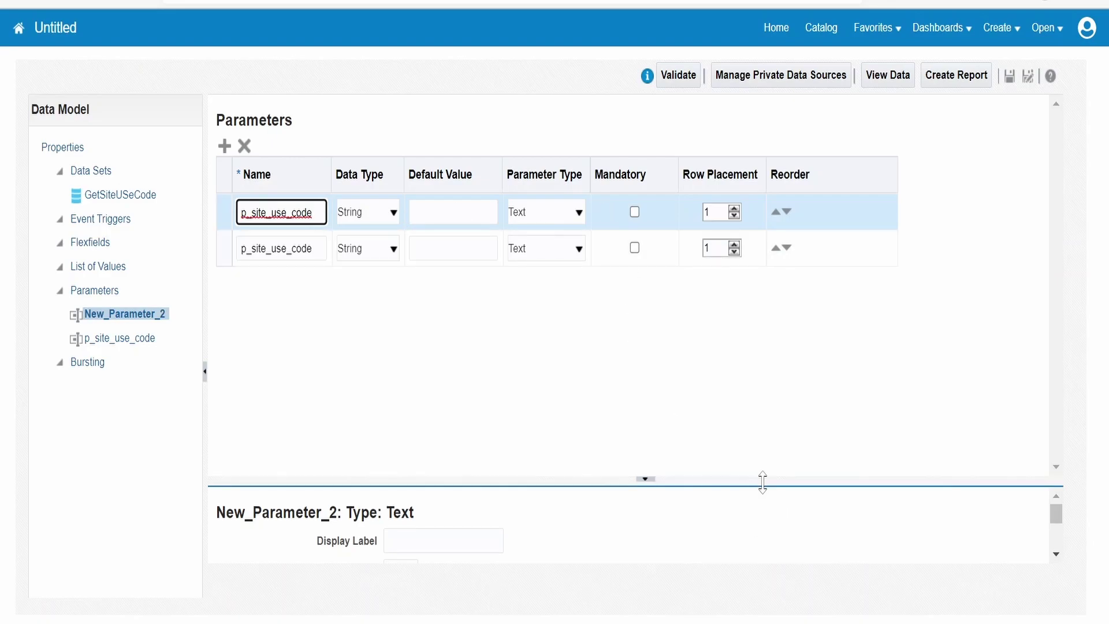
click(762, 415)
click(648, 376)
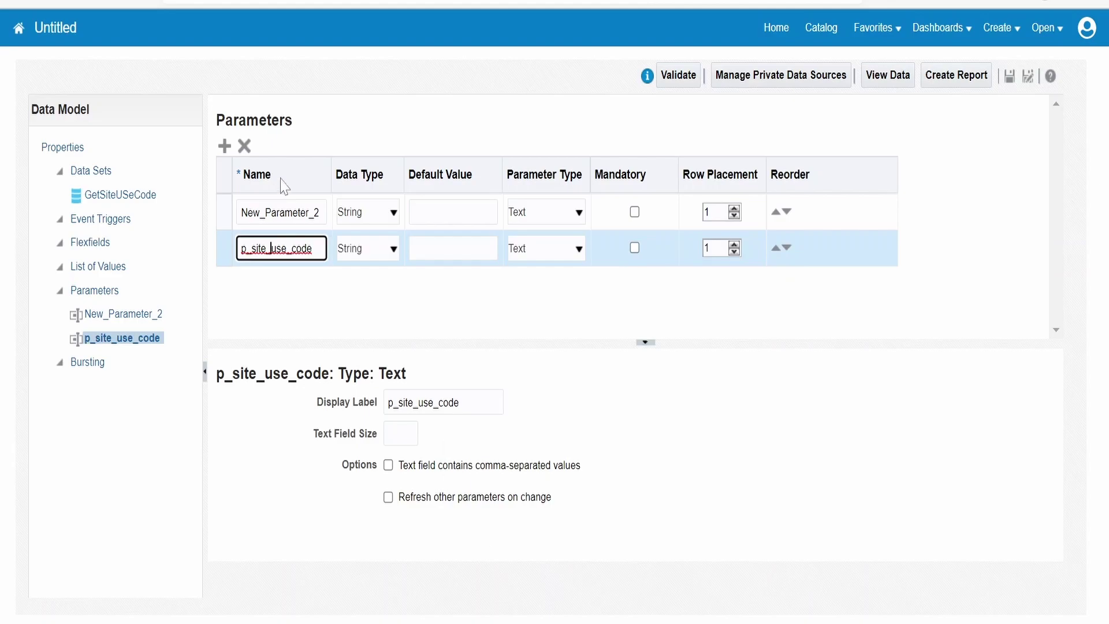
Delete the surplus New_Parameter_2 parameter from the data model.
click(817, 218)
click(247, 147)
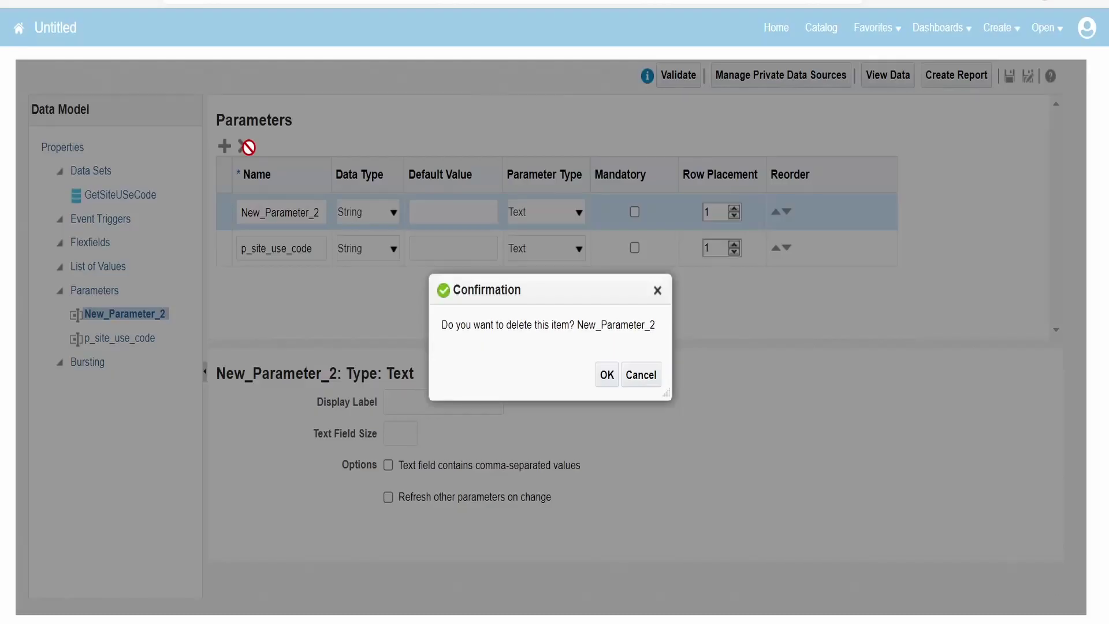
click(606, 375)
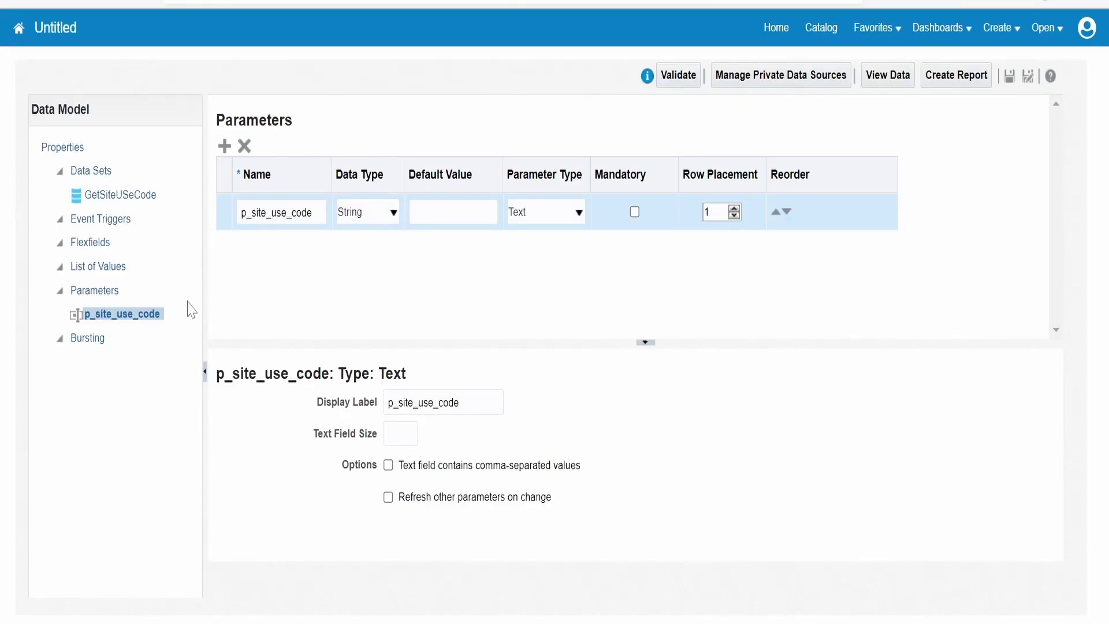
Save the data model as GetSiteUSeCode_DM in the shared Bursting_Email folder.
click(134, 198)
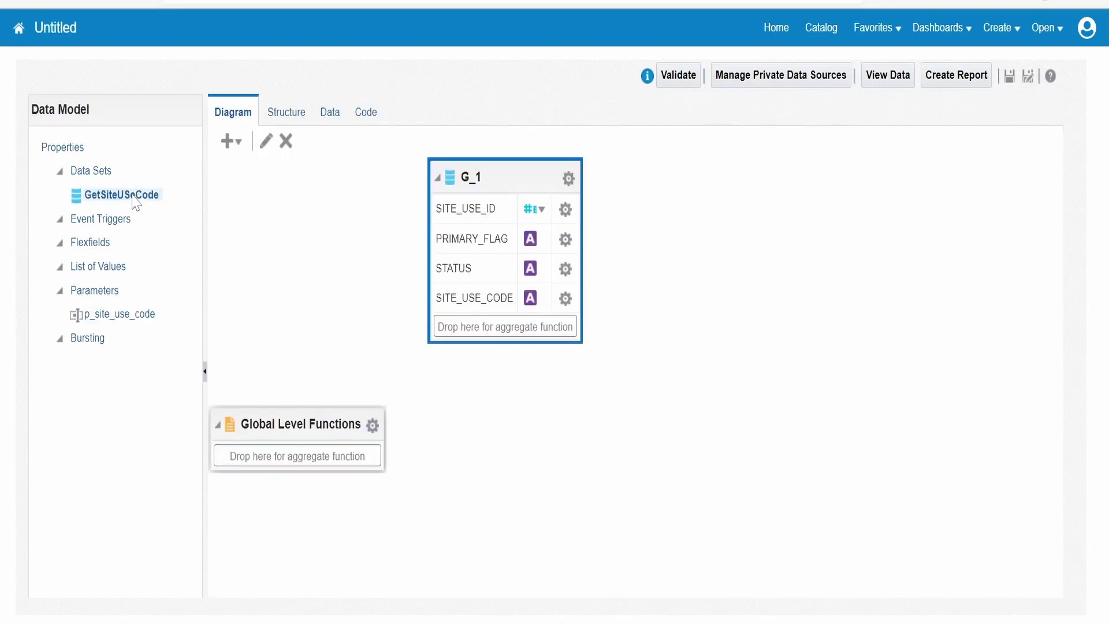
click(330, 115)
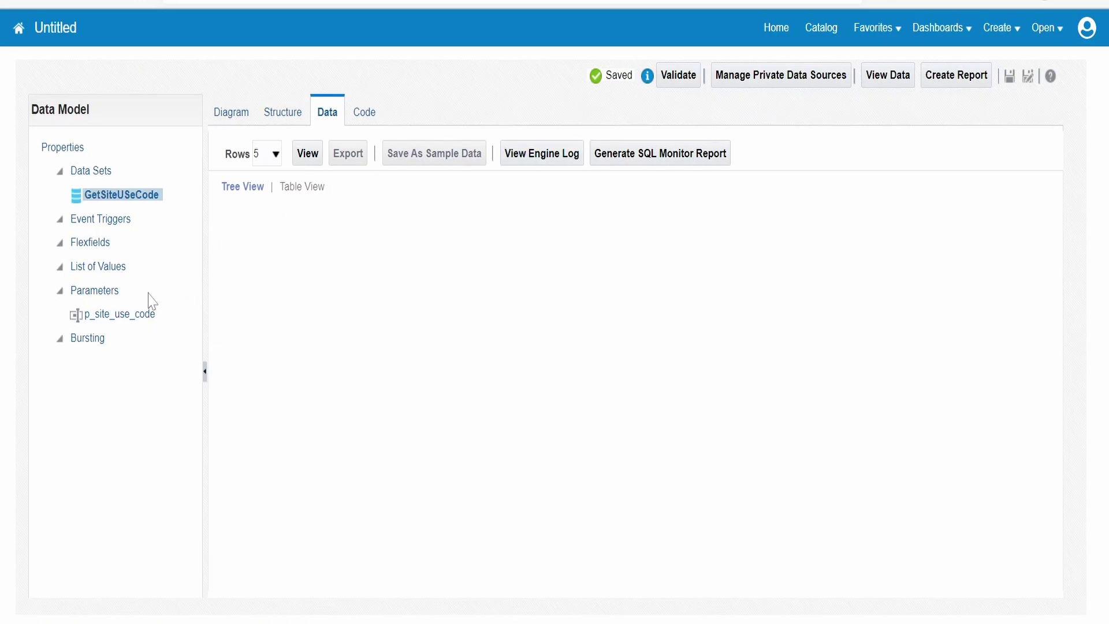
click(1010, 82)
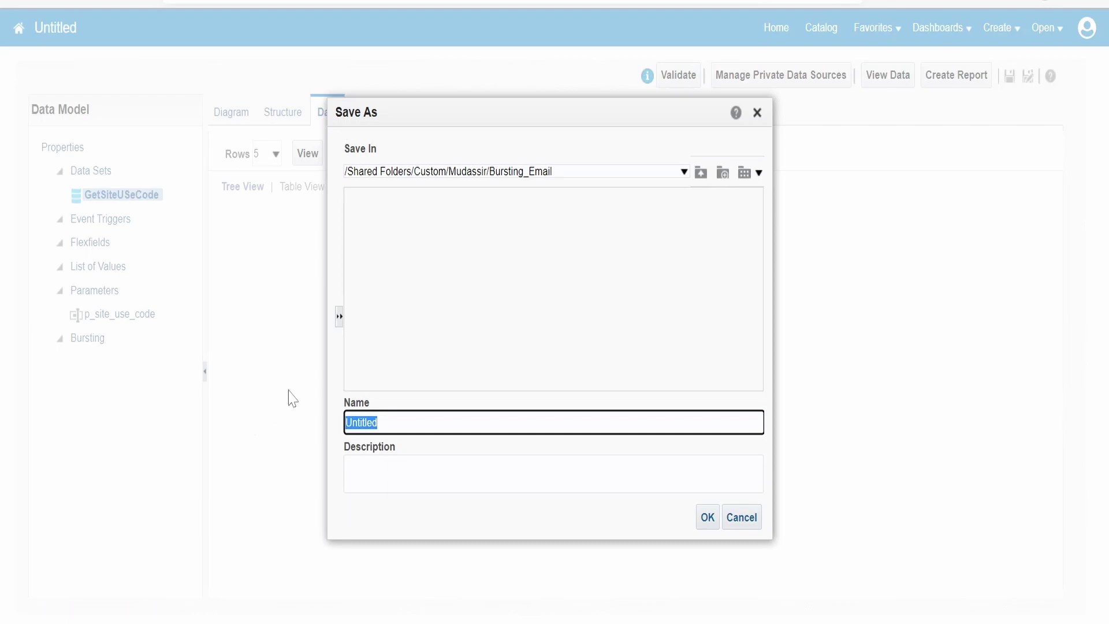
text(Get)
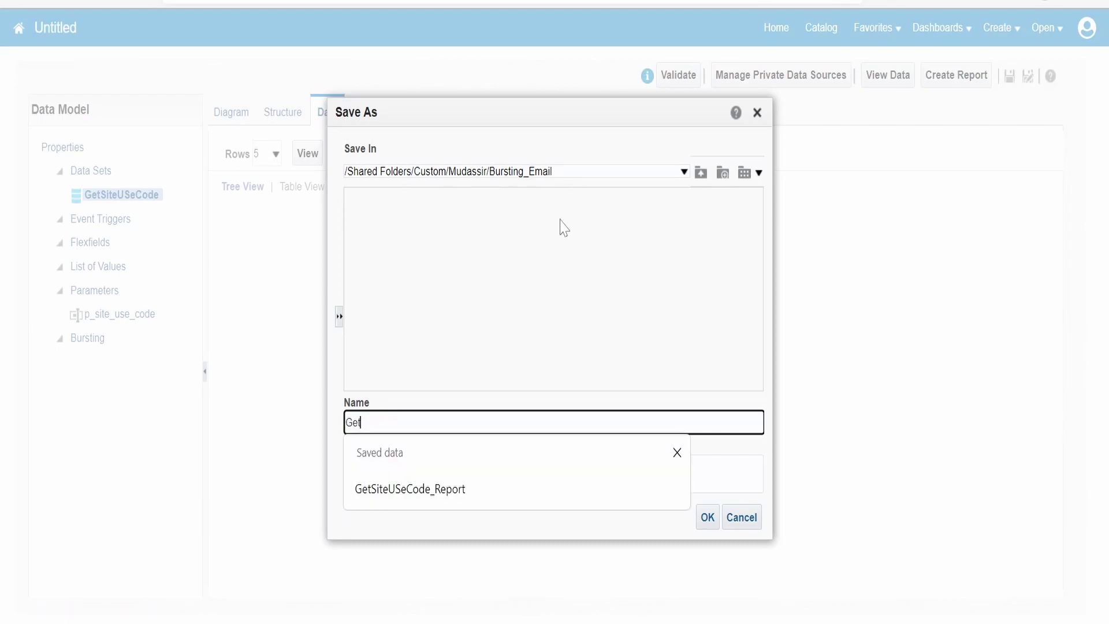
click(437, 482)
key(shift+Left)
key(shift+Left)
key(shift+Left)
key(shift+Left)
key(shift+Left)
key(shift+Left)
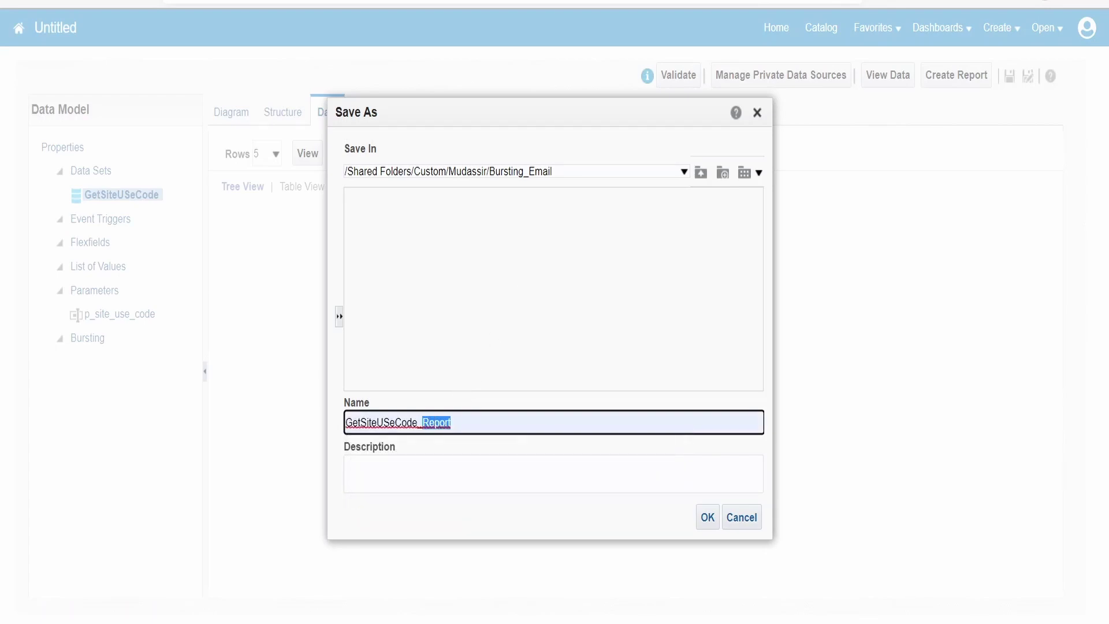
text(DM)
click(706, 519)
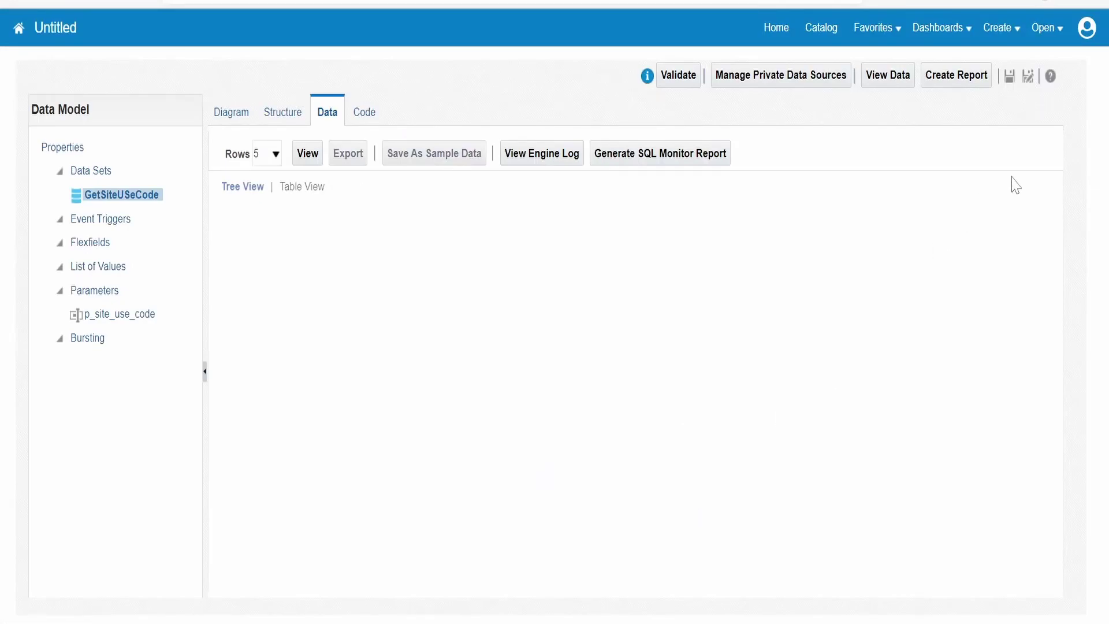
click(1010, 80)
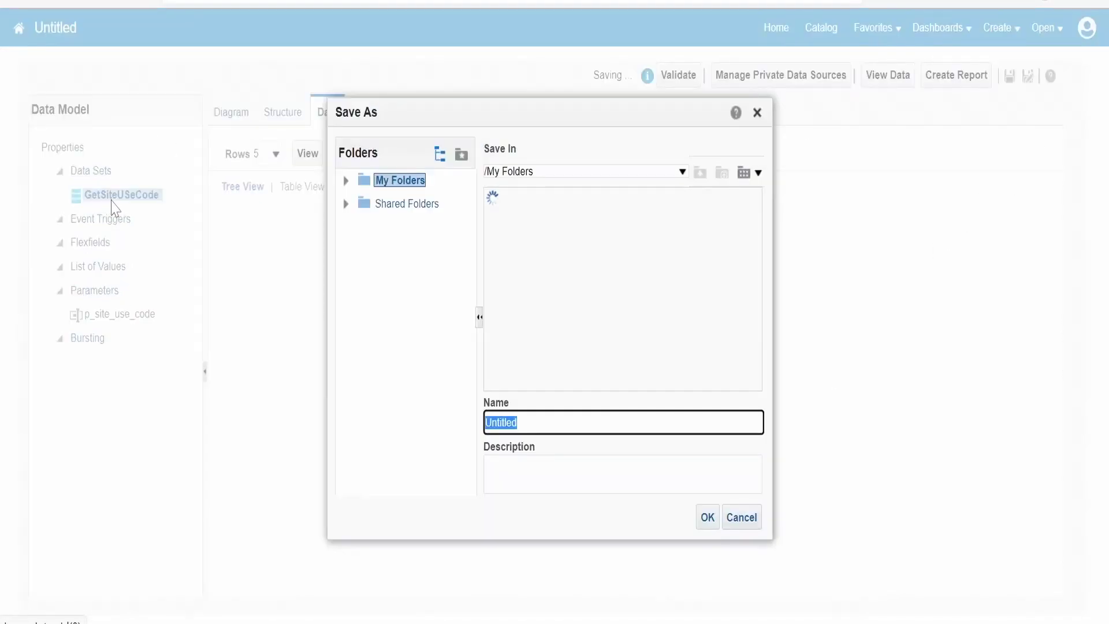
click(757, 112)
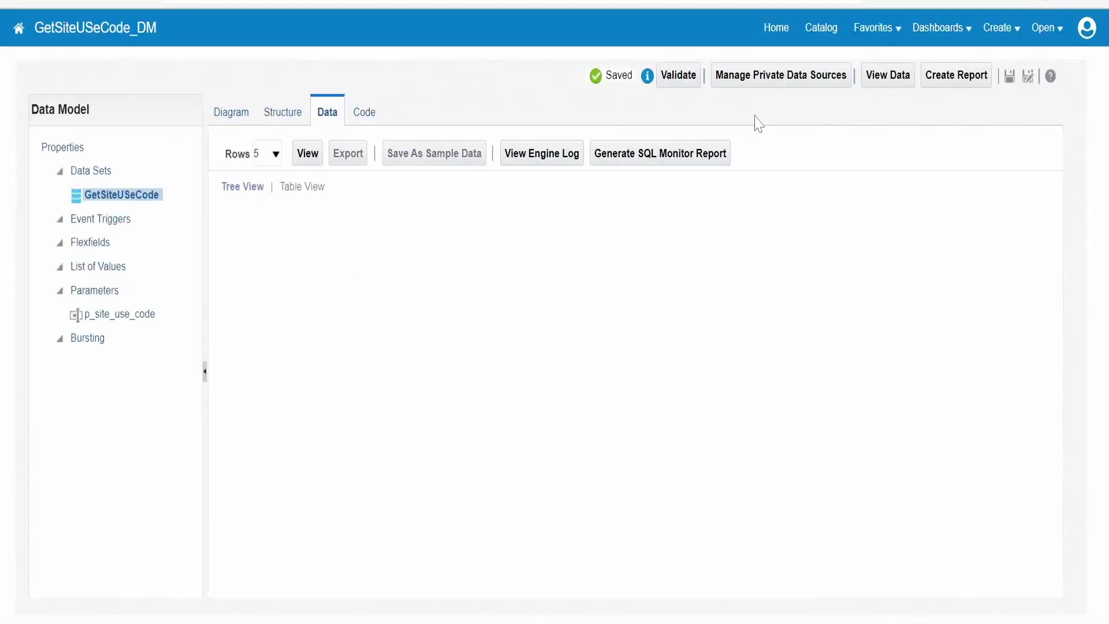
Check the GetSiteUSeCode data set's query and preview its data as a table with p_site_use_code set to BILL_TO.
click(240, 121)
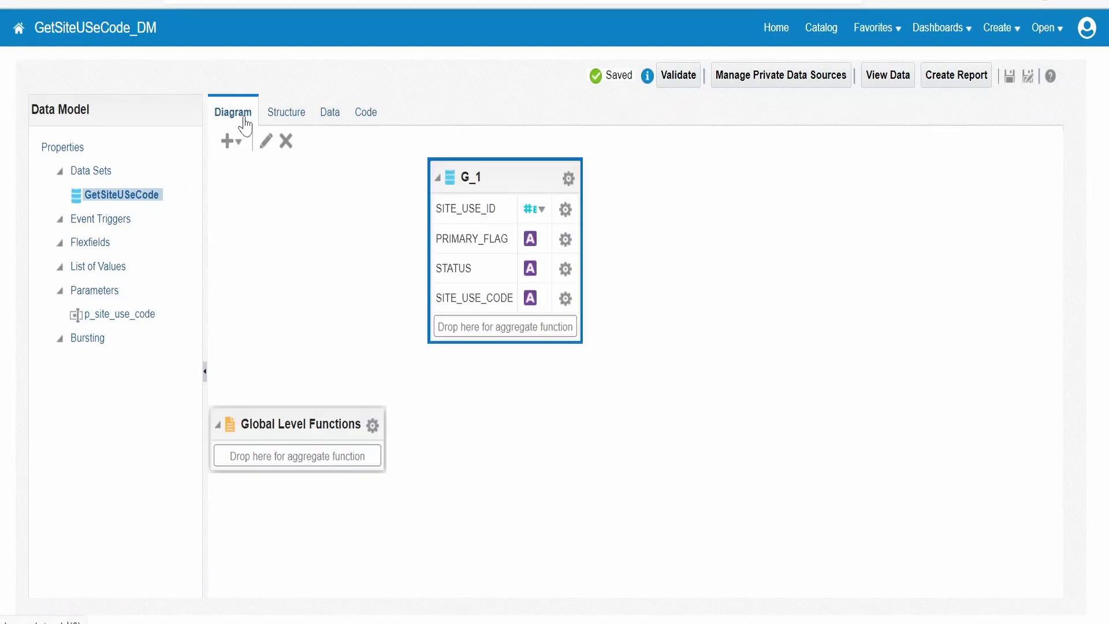
click(266, 141)
click(751, 523)
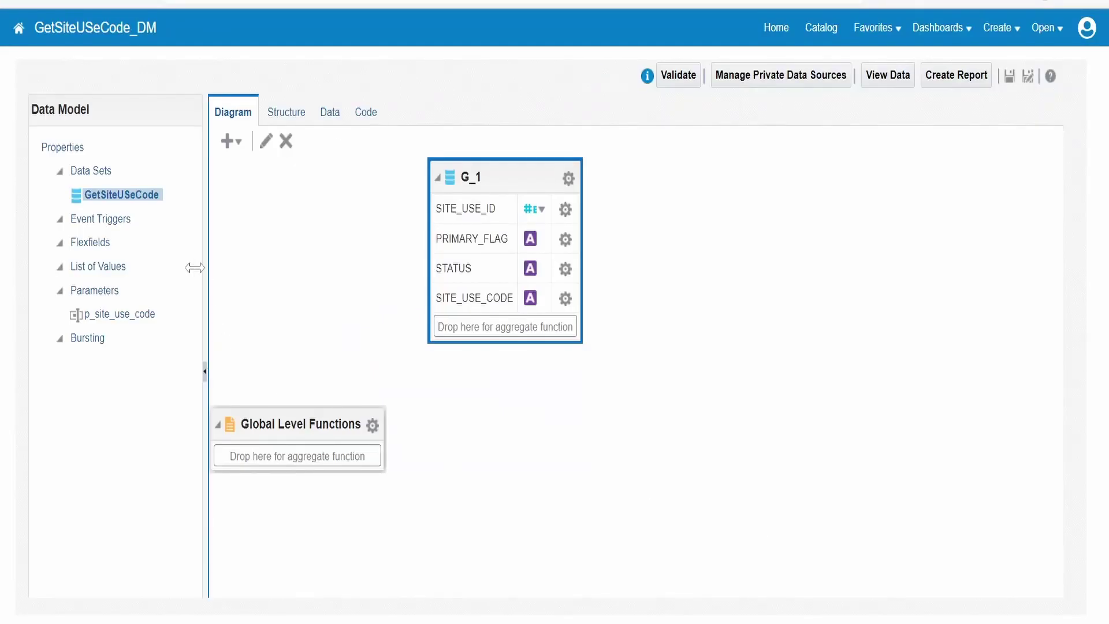
click(323, 122)
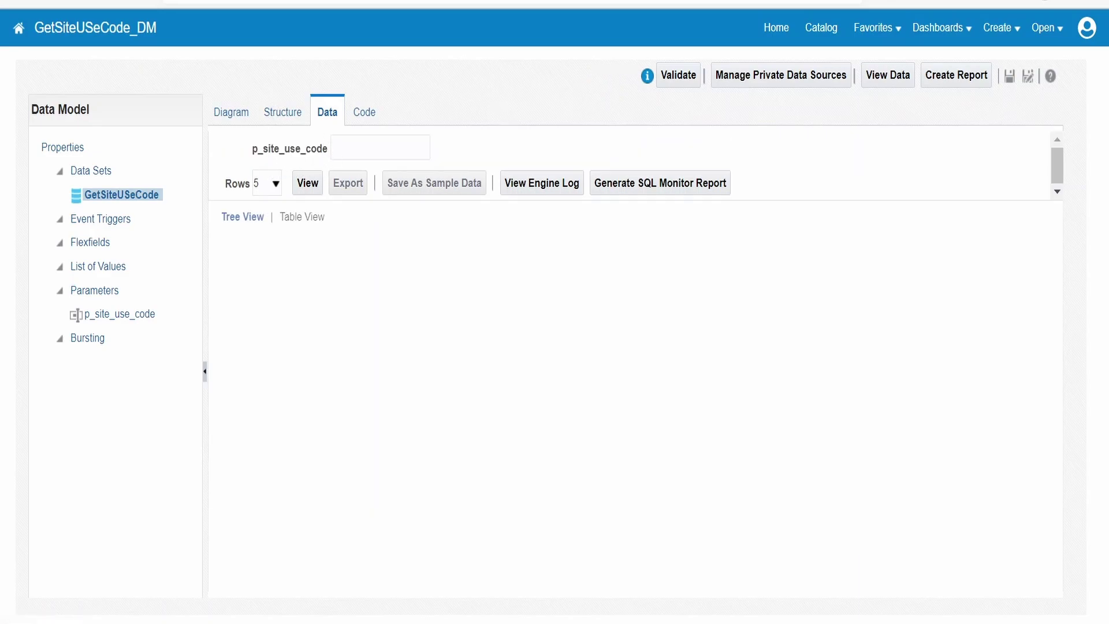
click(379, 148)
click(359, 213)
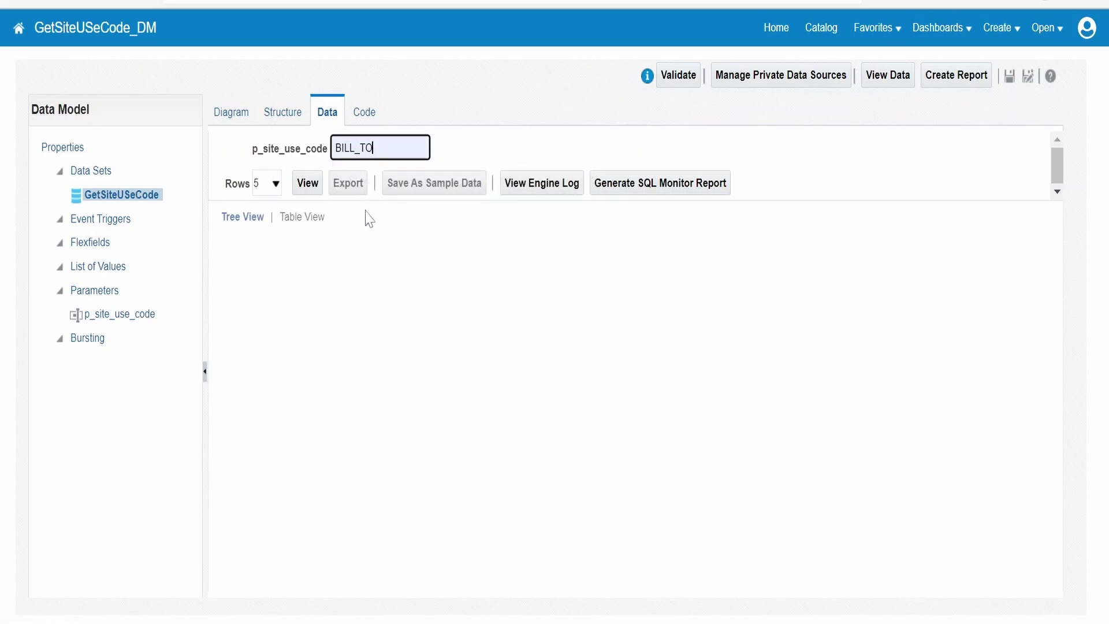
click(308, 183)
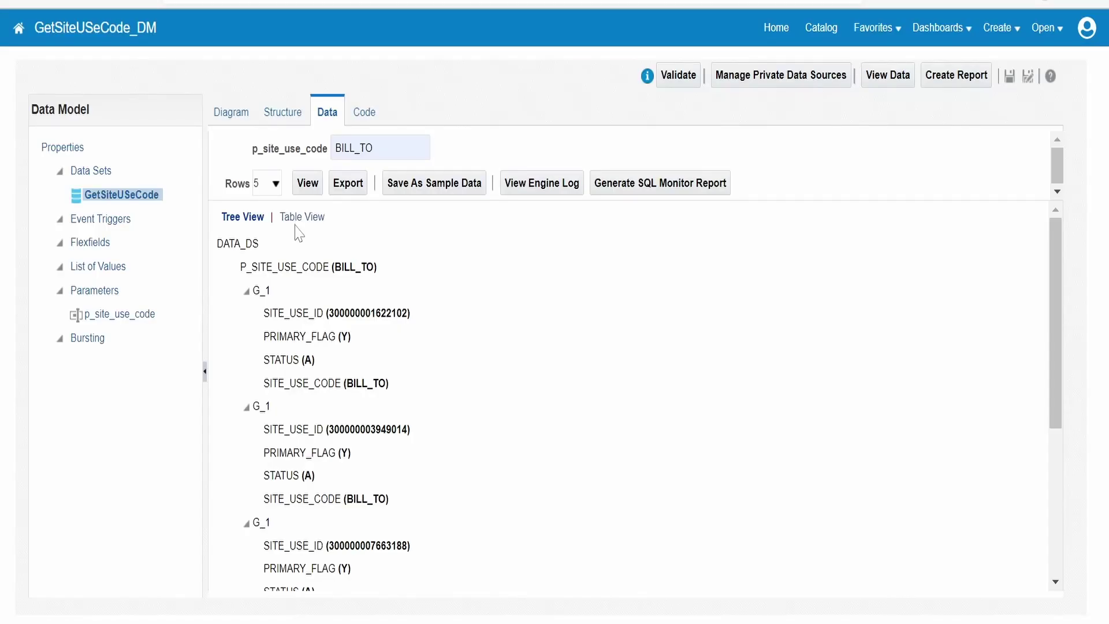
click(300, 217)
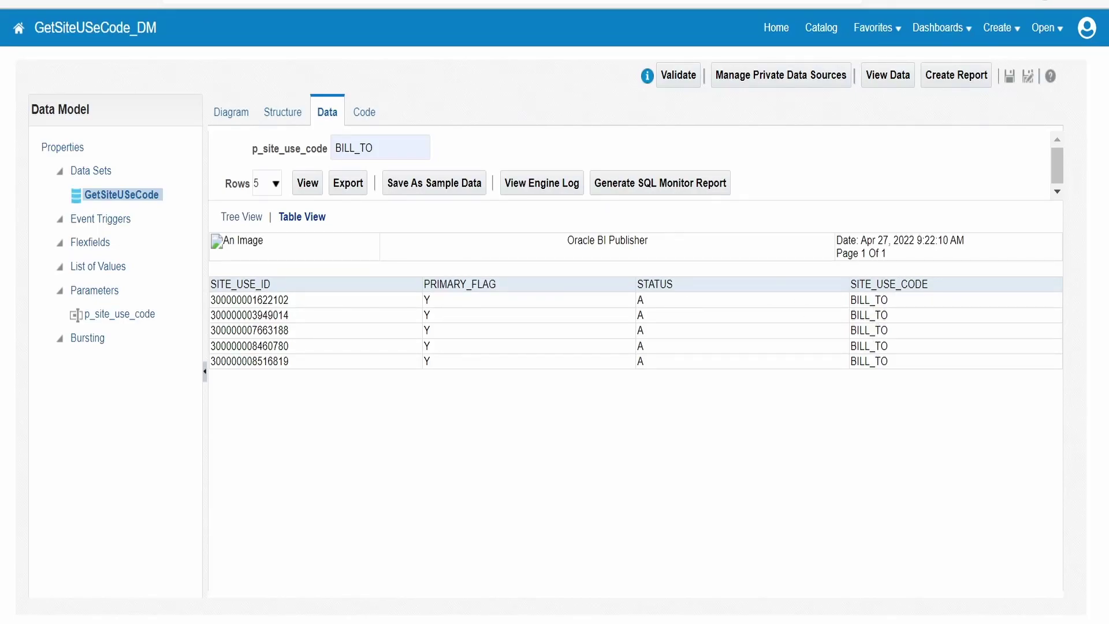
Retrieve the data set's rows with p_site_use_code set to SHIP_TO and save them as sample data.
click(376, 147)
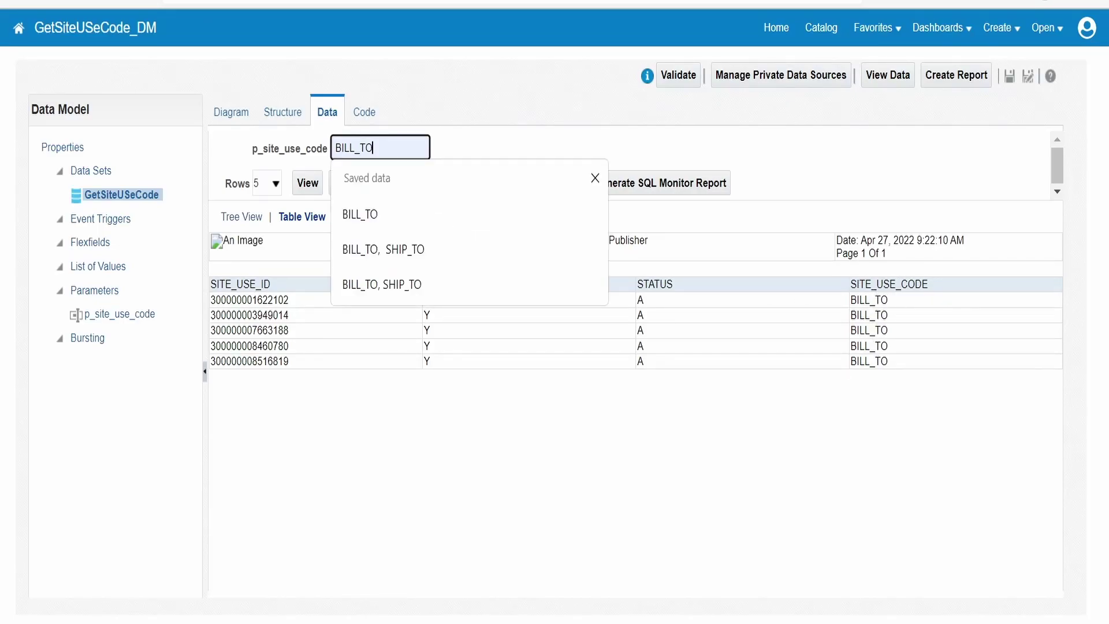
key(Home)
key(shift+Right)
key(shift+Right)
key(shift+Right)
key(shift+Right)
text(SHIP)
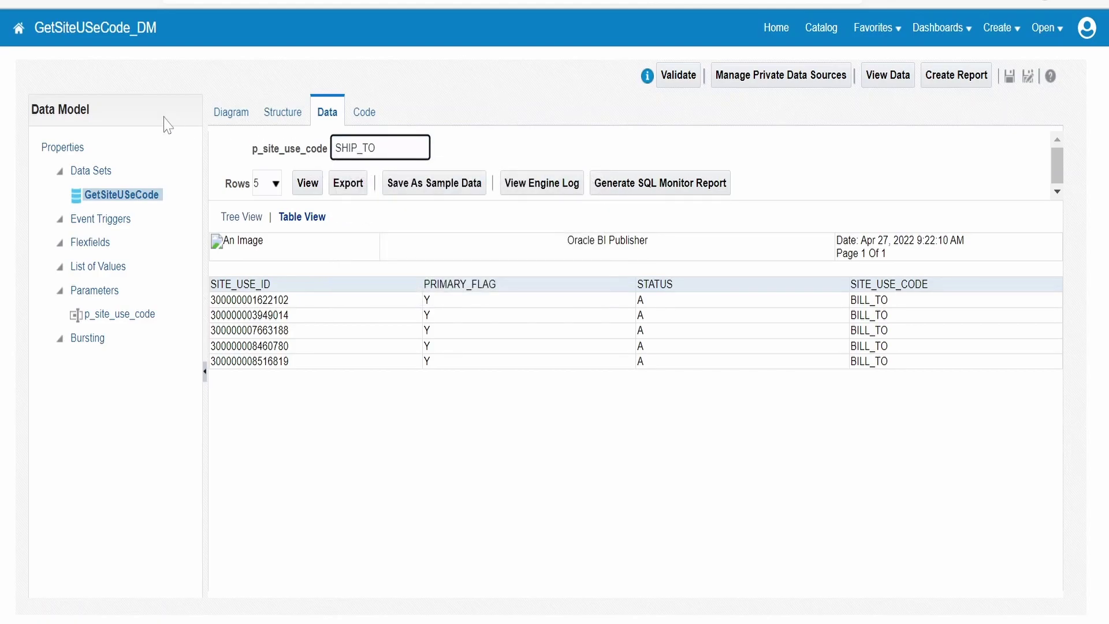
click(307, 182)
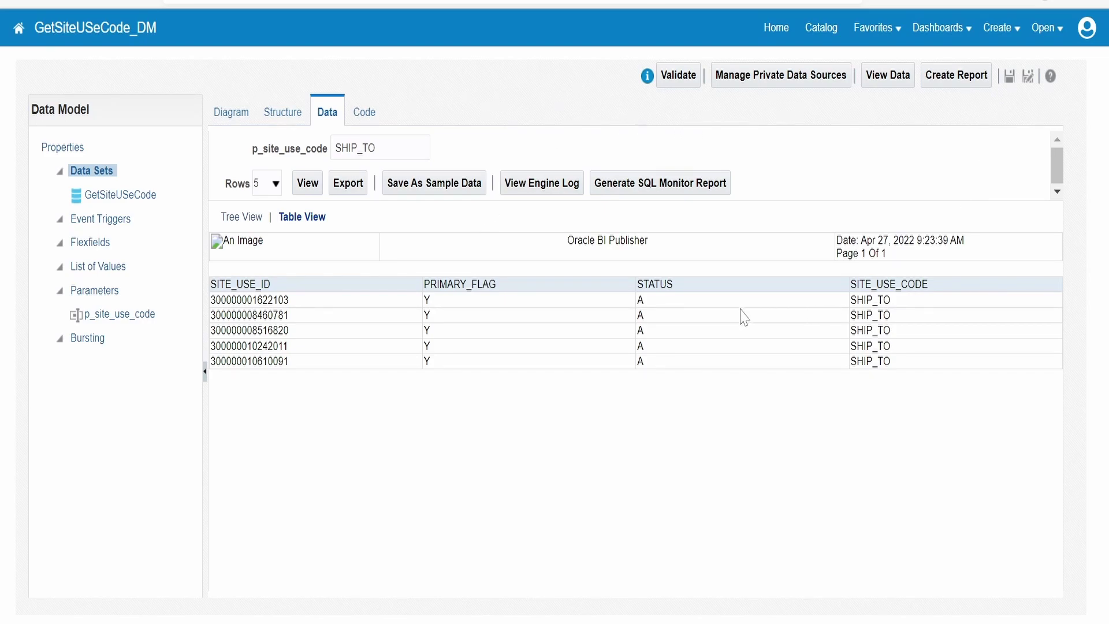
click(427, 195)
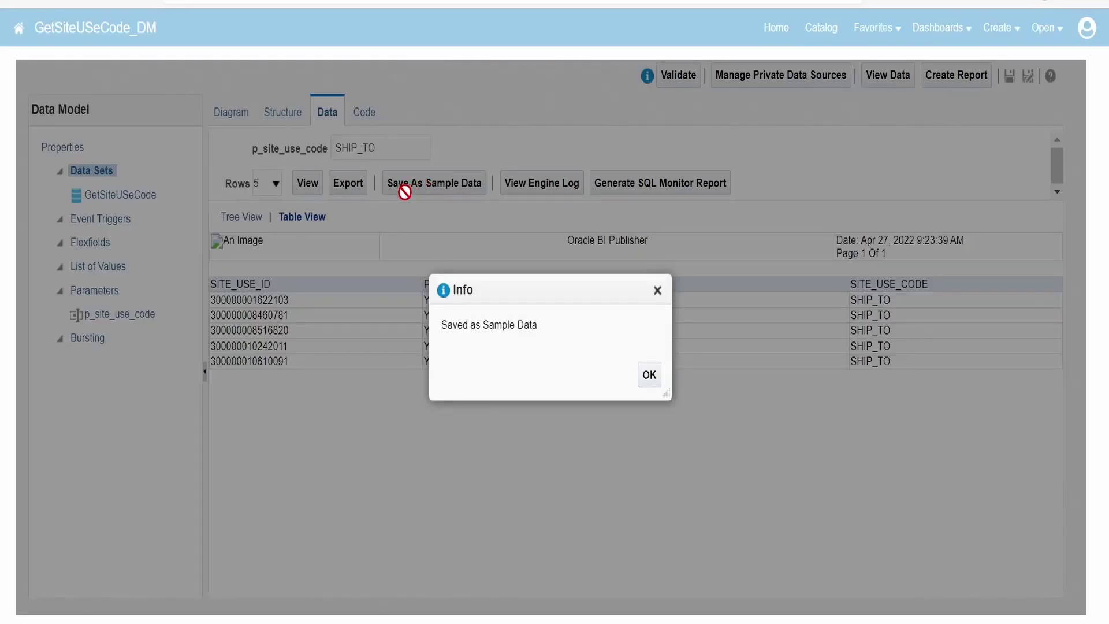
click(650, 376)
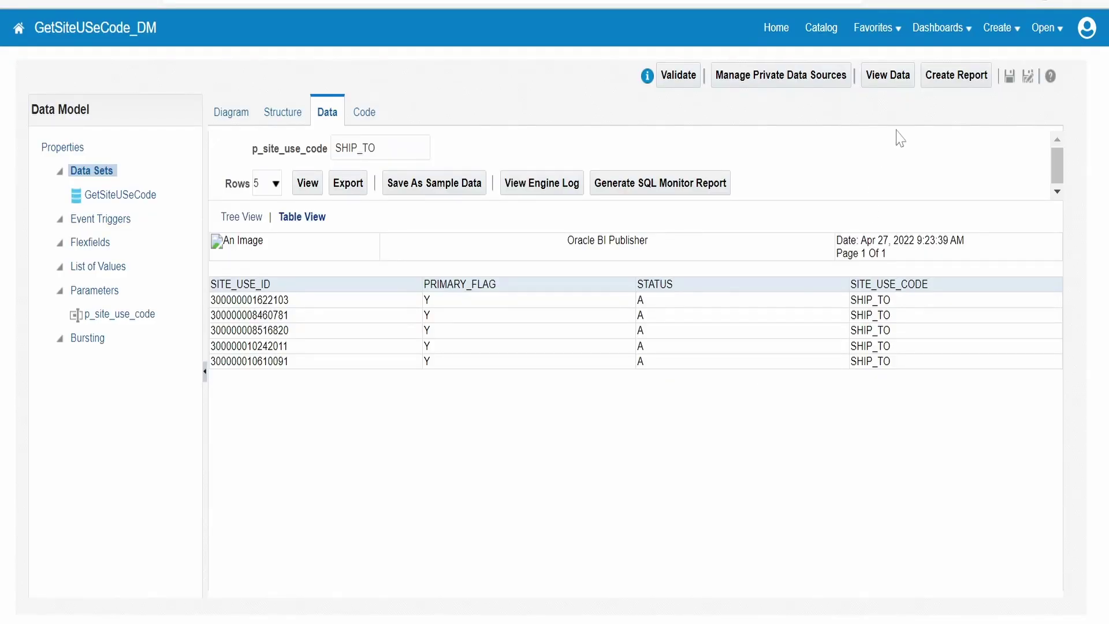
Create a new report from the data model and cancel the guided report creation to reach the layout page.
click(965, 85)
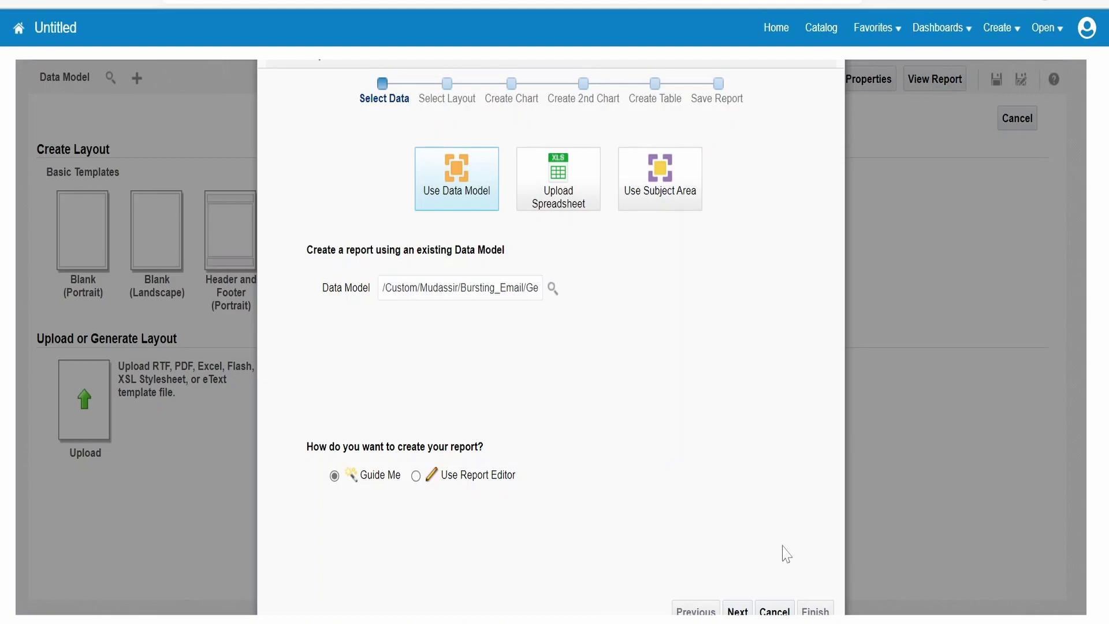
click(775, 610)
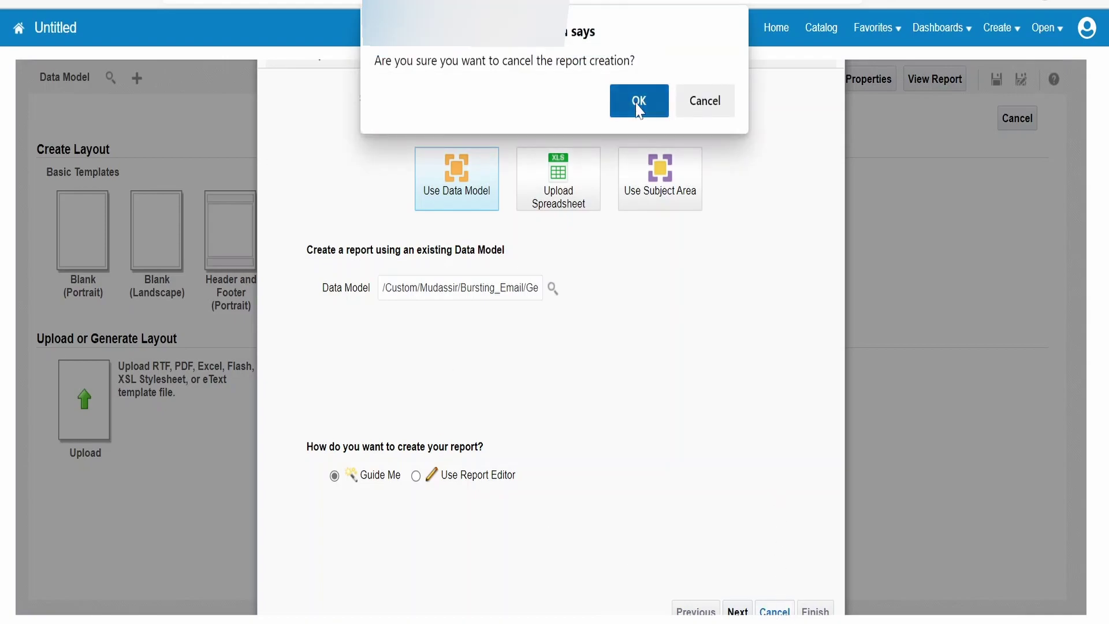
click(639, 101)
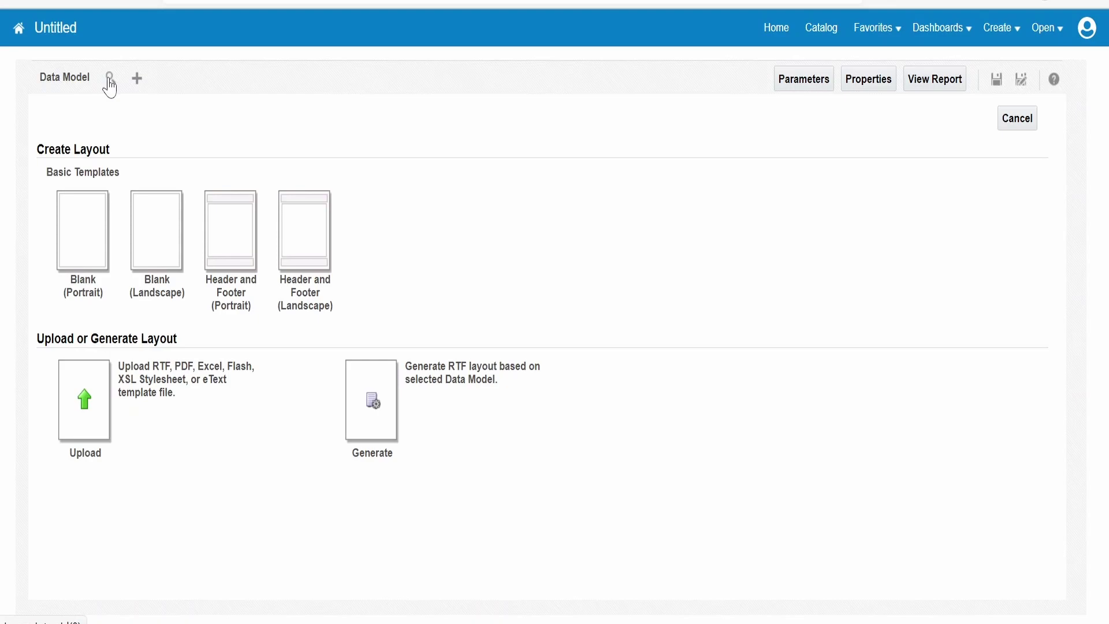
Select GetSiteUSeCode_DM as the report's data model and generate an RTF layout named GetSiteUseCode_Report.
click(206, 233)
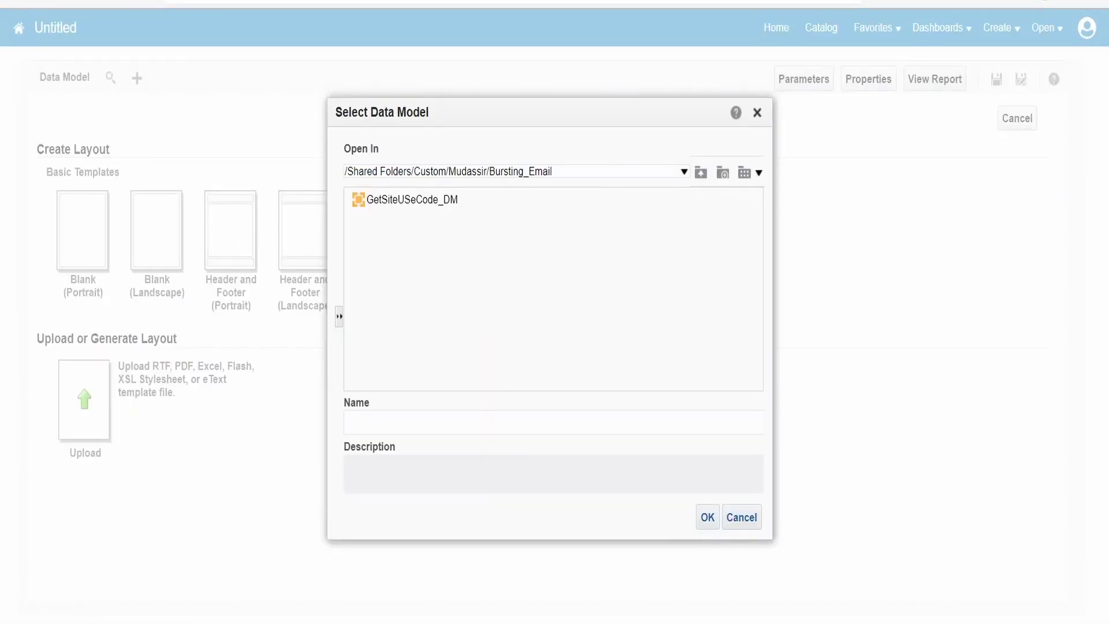
click(443, 207)
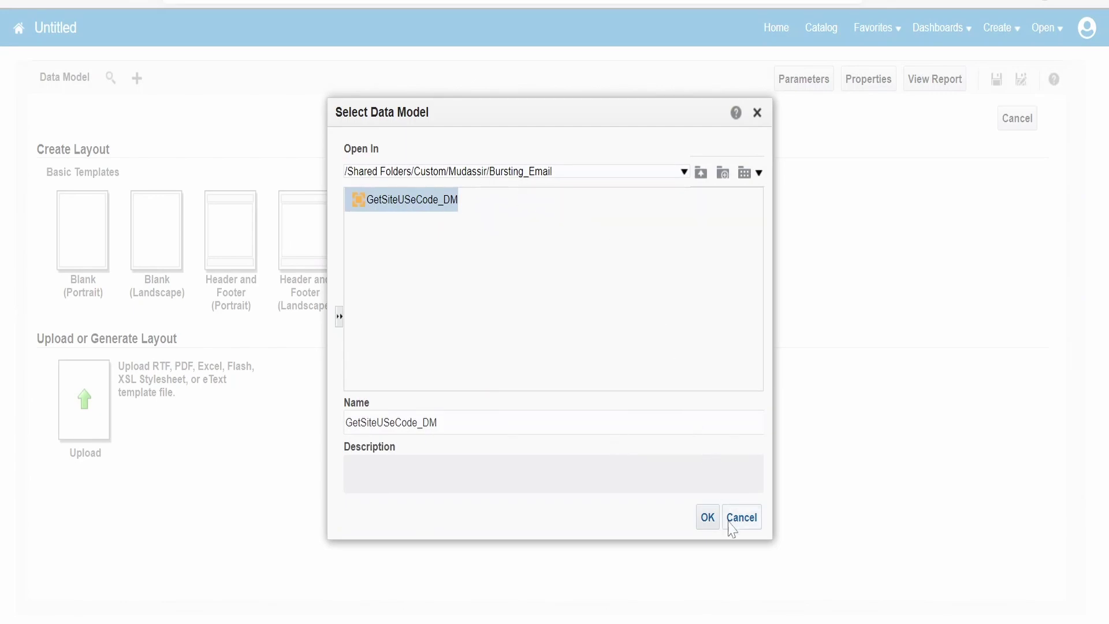
click(707, 517)
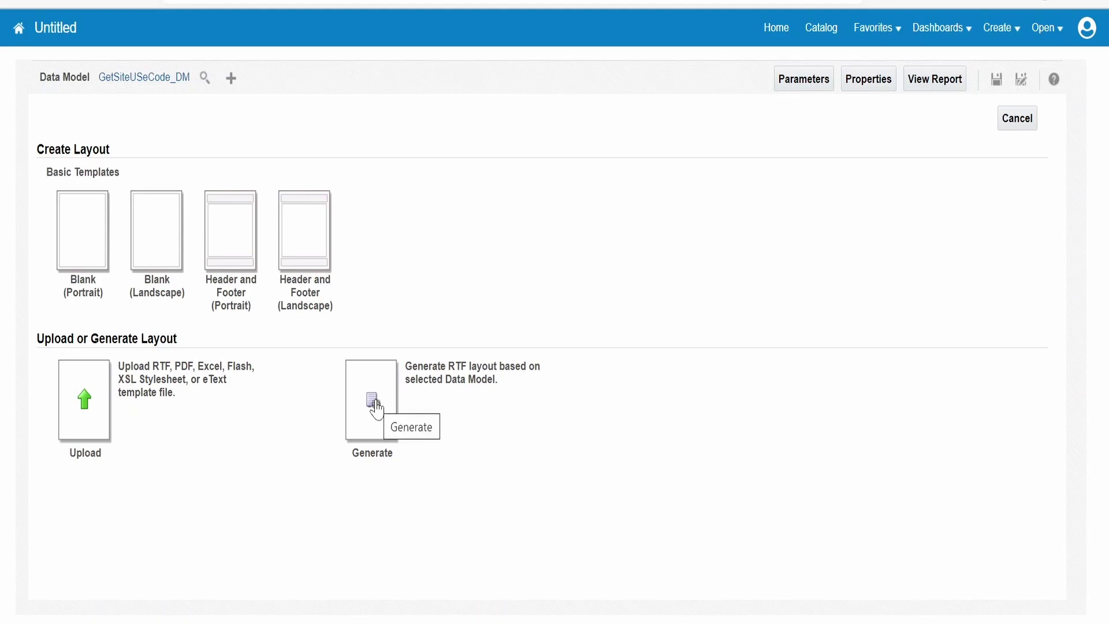
click(374, 404)
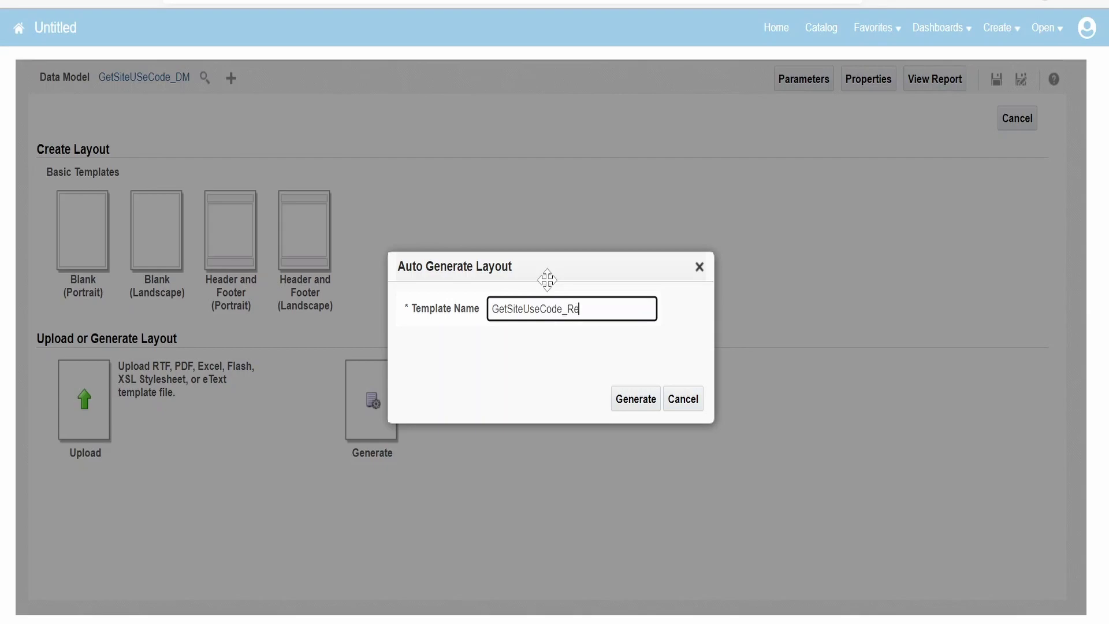
click(645, 402)
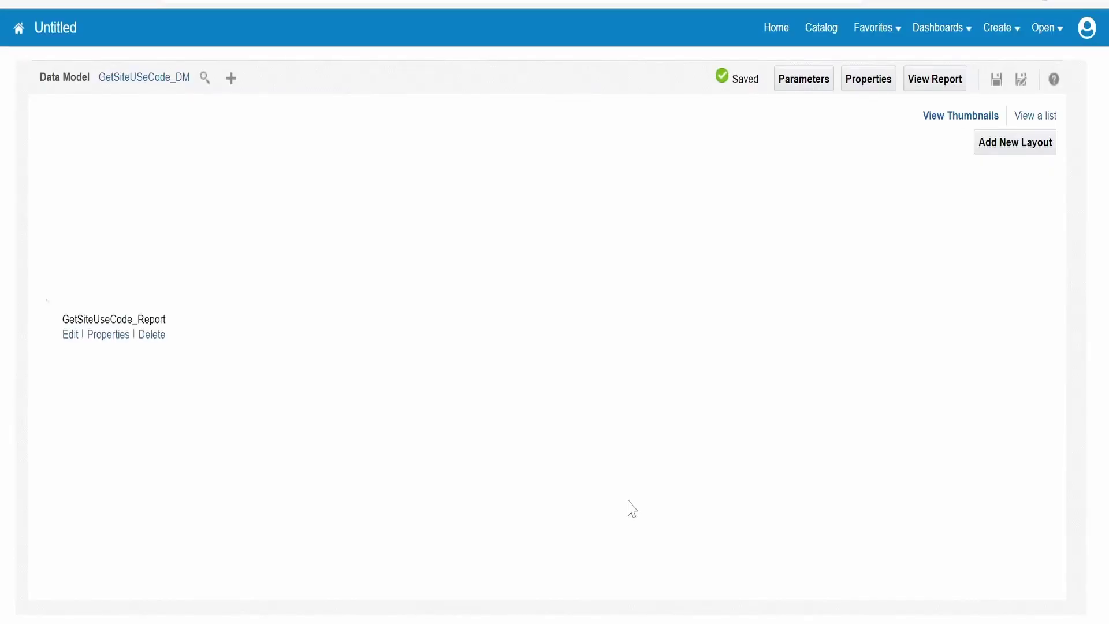
Limit the GetSiteUseCode_Report layout's output formats to Data (CSV) only.
click(1048, 119)
click(456, 289)
click(415, 304)
click(415, 330)
click(413, 360)
scroll(421, 382, down, 2)
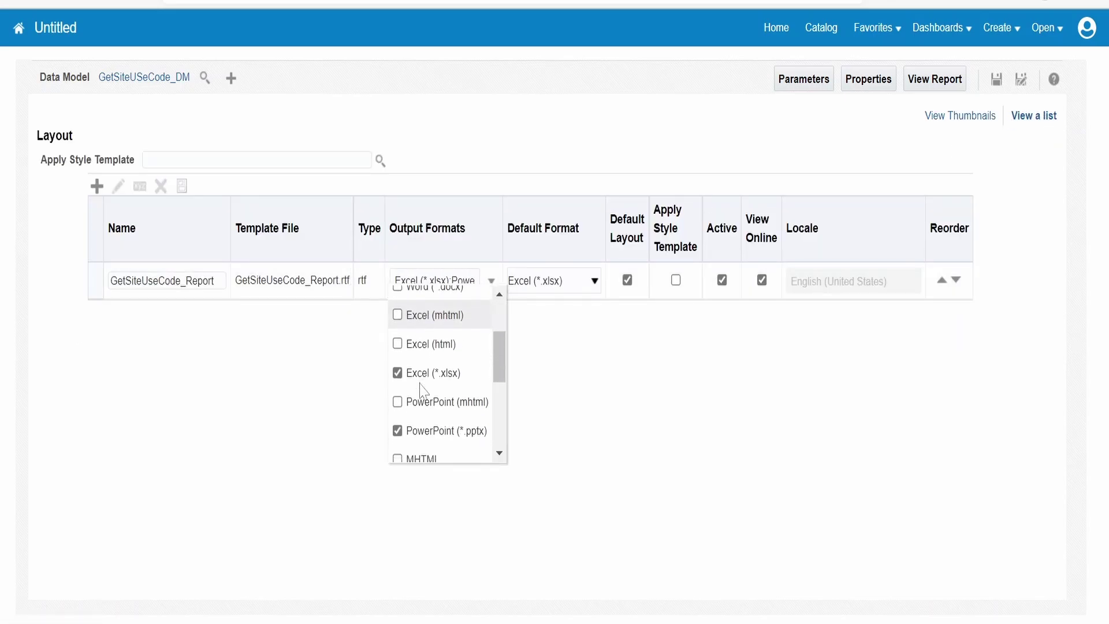
click(425, 372)
click(422, 428)
scroll(424, 445, down, 4)
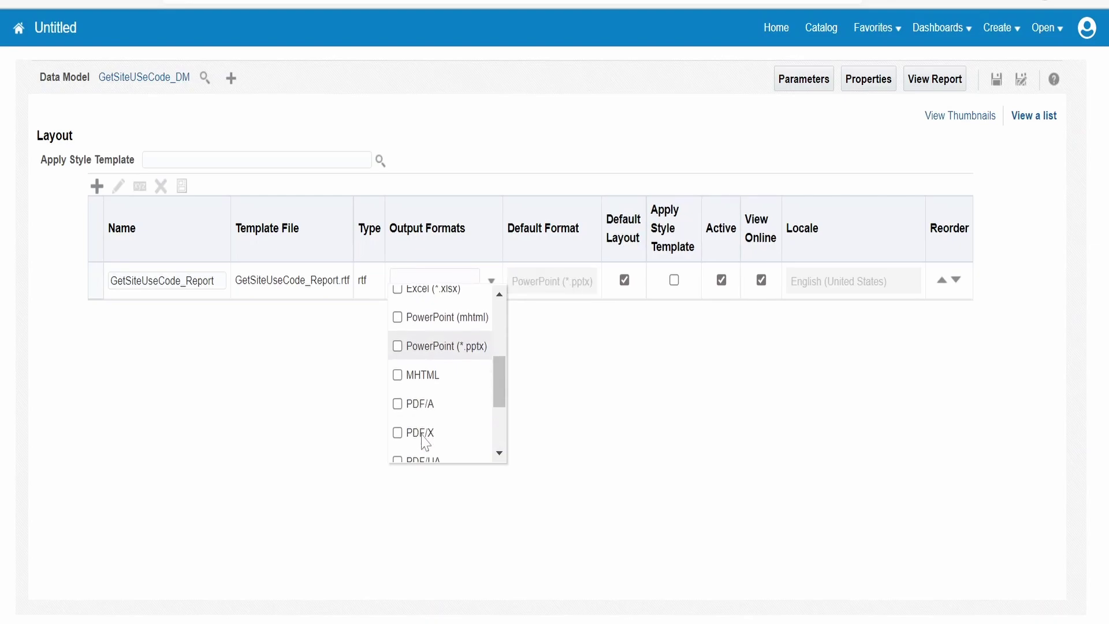
click(424, 449)
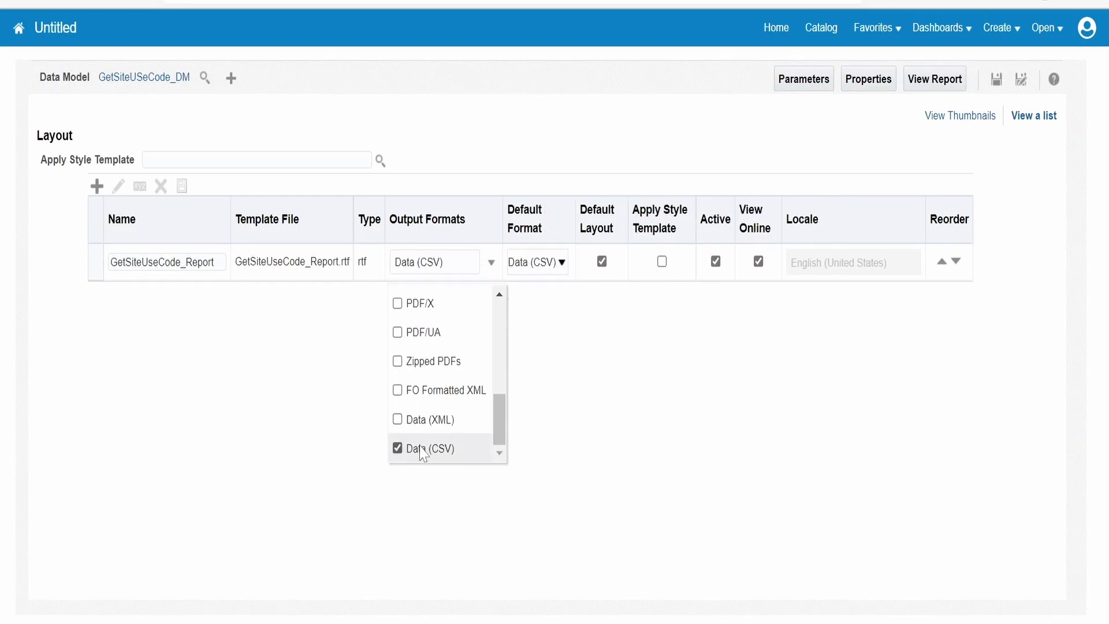
click(552, 434)
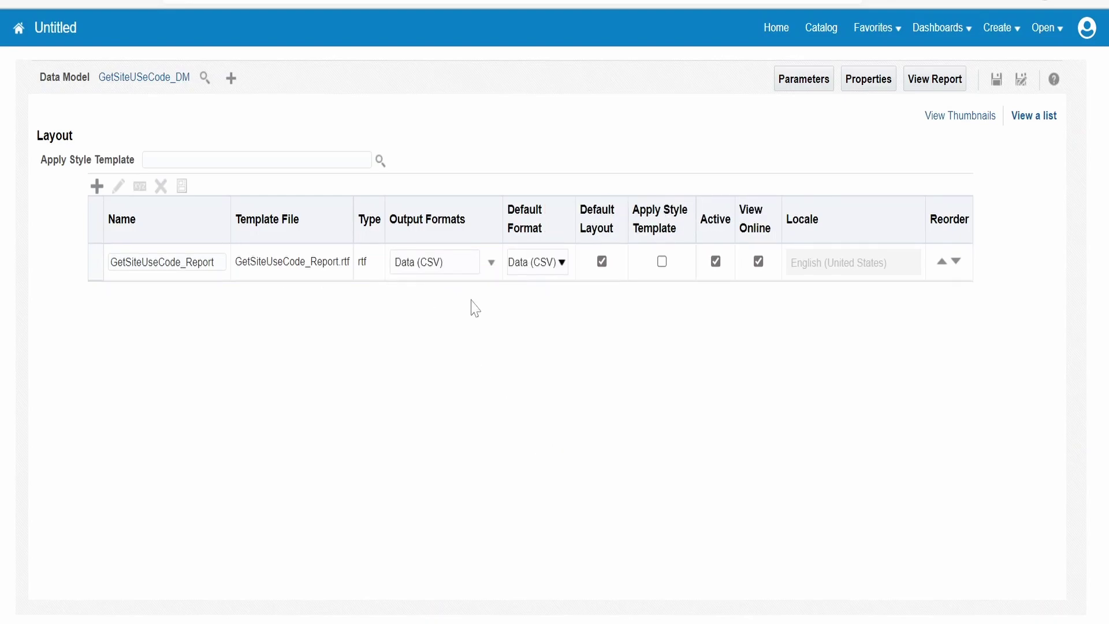
Save the report as GetSiteUSeCode_Report in the Bursting_Email folder alongside its data model.
click(1003, 83)
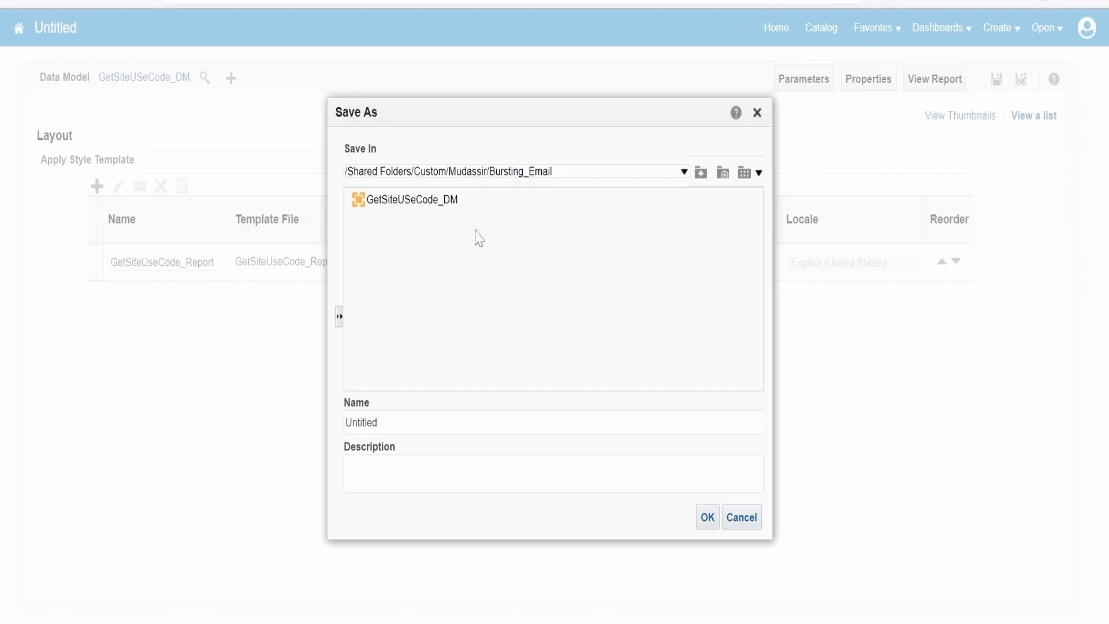
key(Tab)
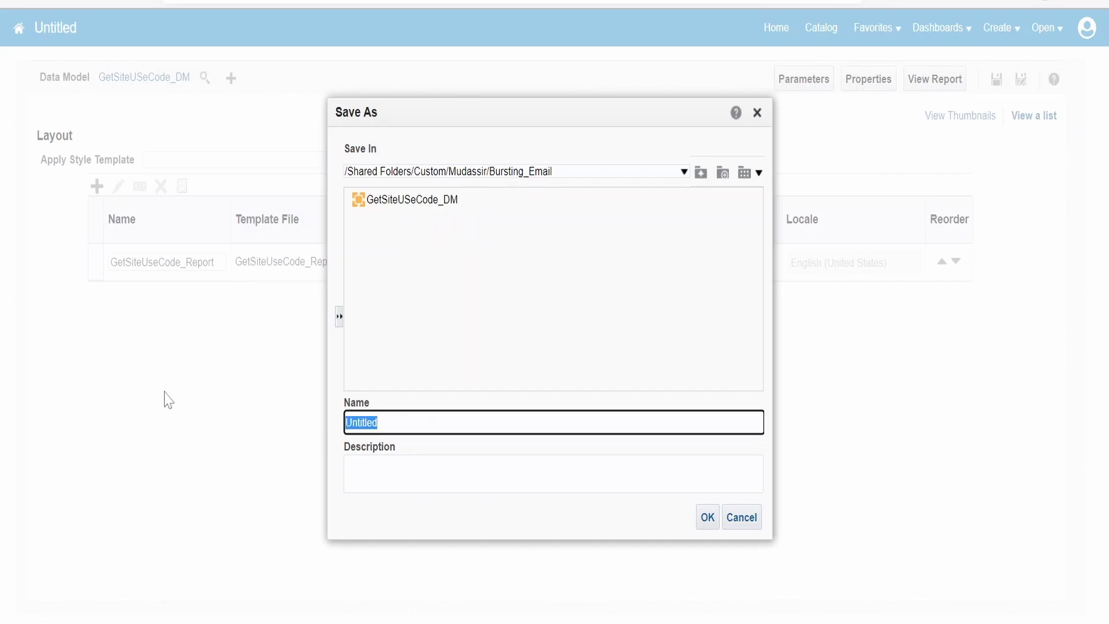
text(GetS)
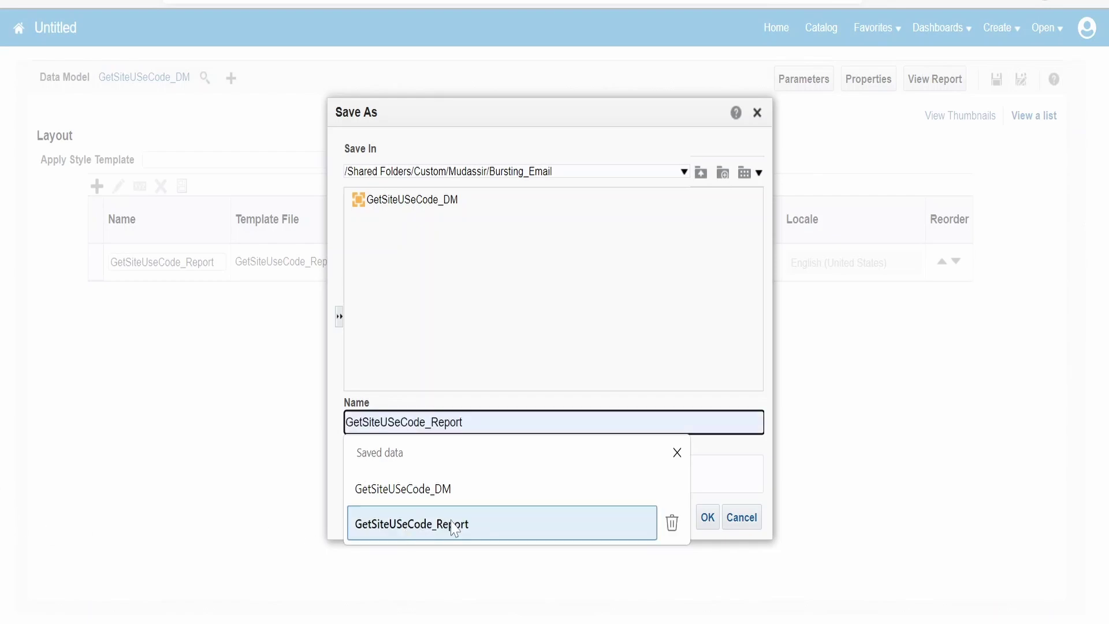
click(457, 526)
click(708, 518)
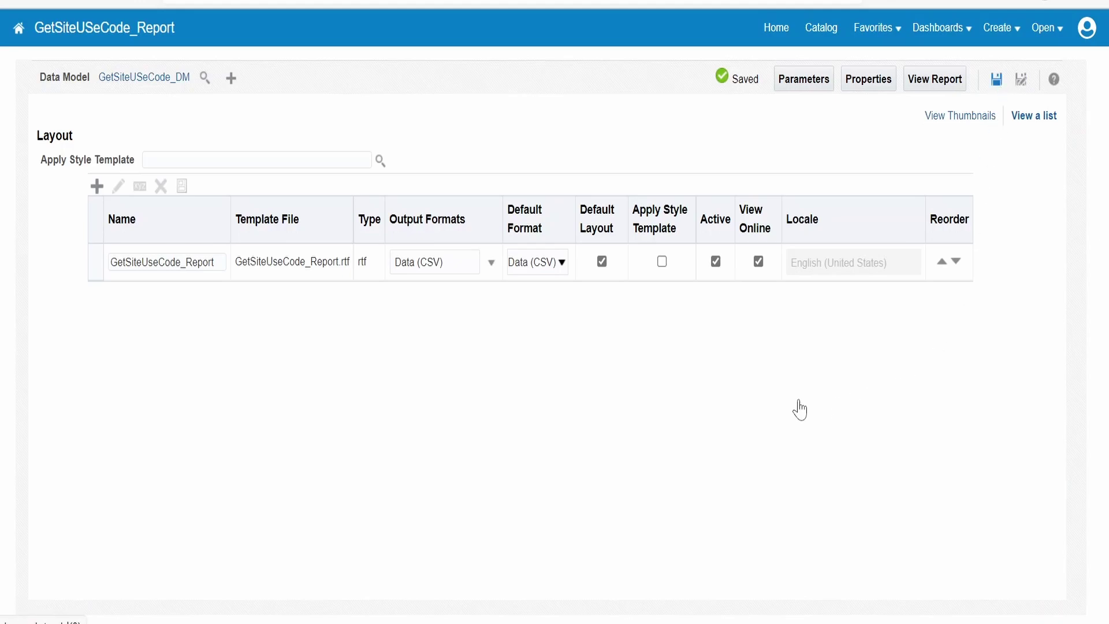
Show the report's layouts as thumbnails, and view the report's output with p_site_use_code set to BILL_TO.
click(979, 119)
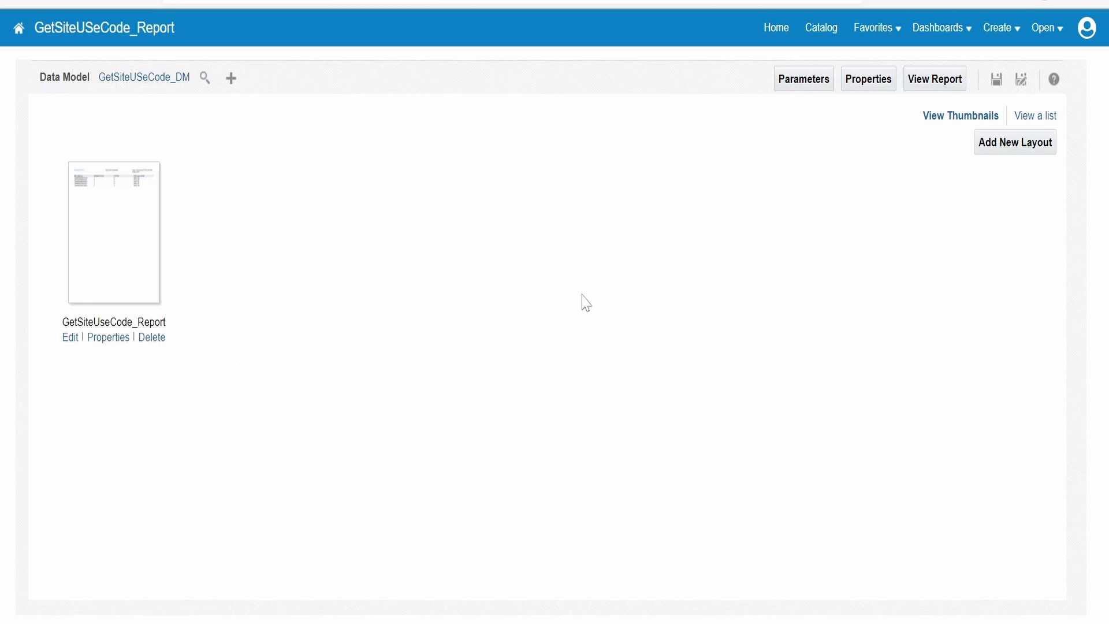
click(943, 86)
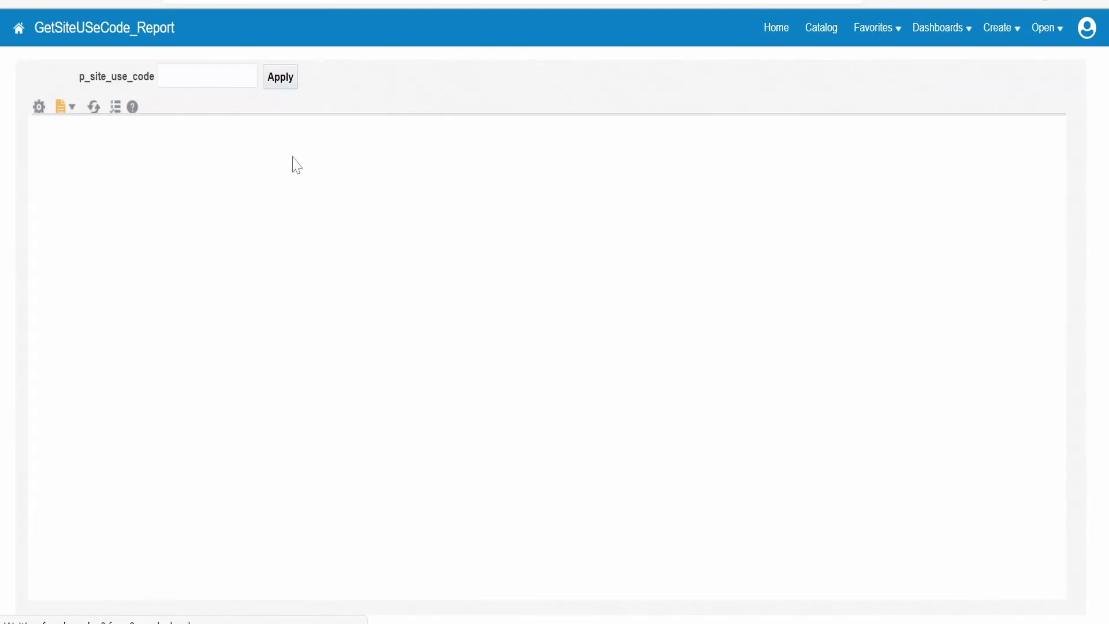
click(212, 140)
click(279, 85)
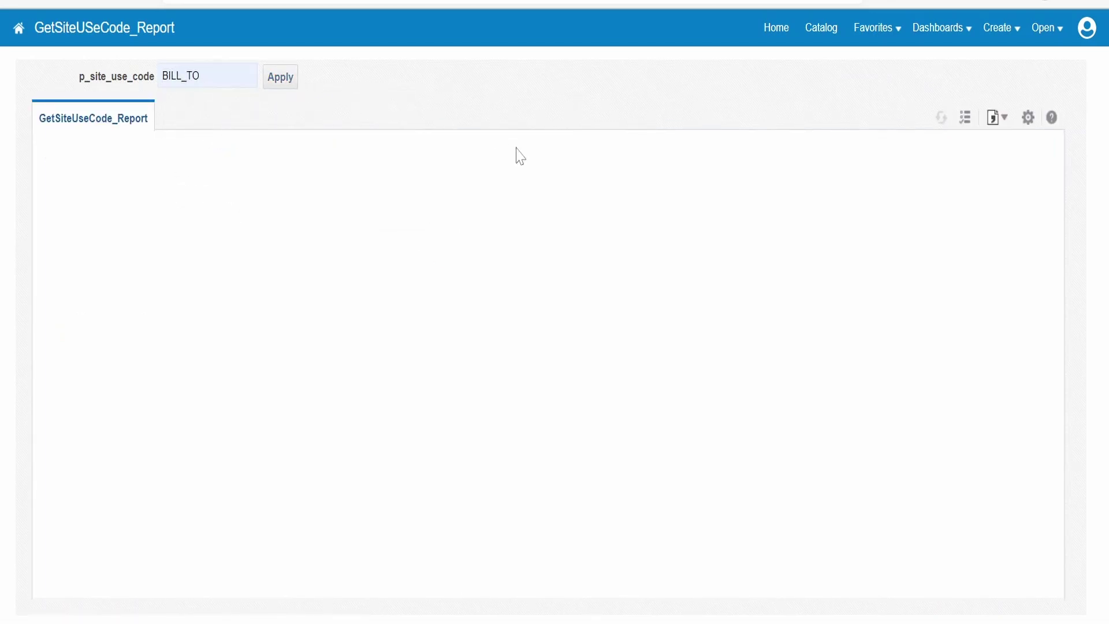
click(283, 81)
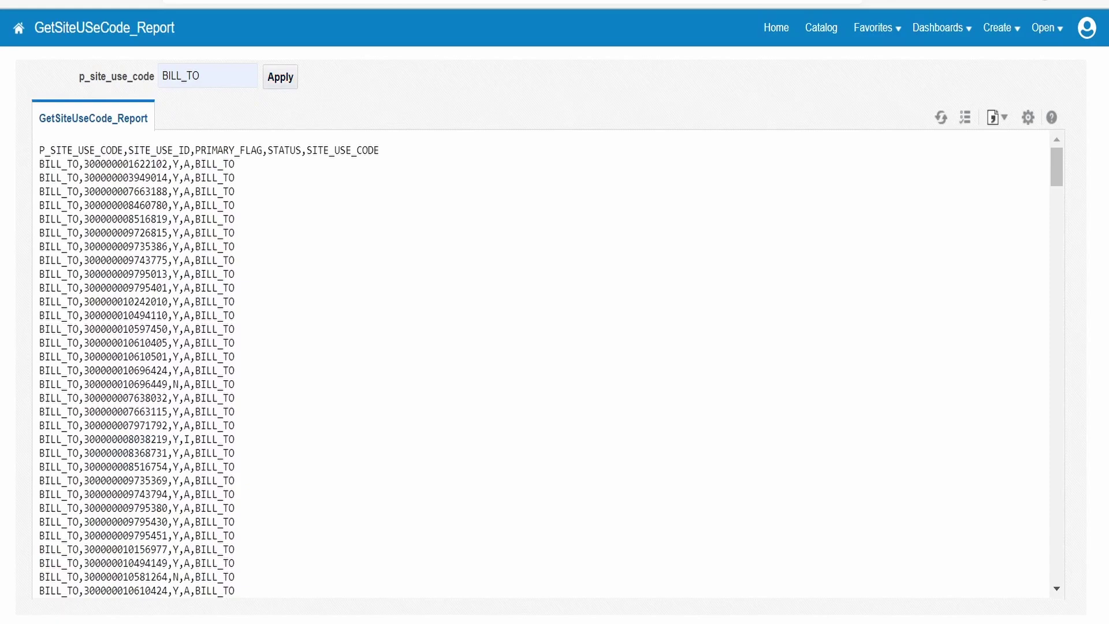